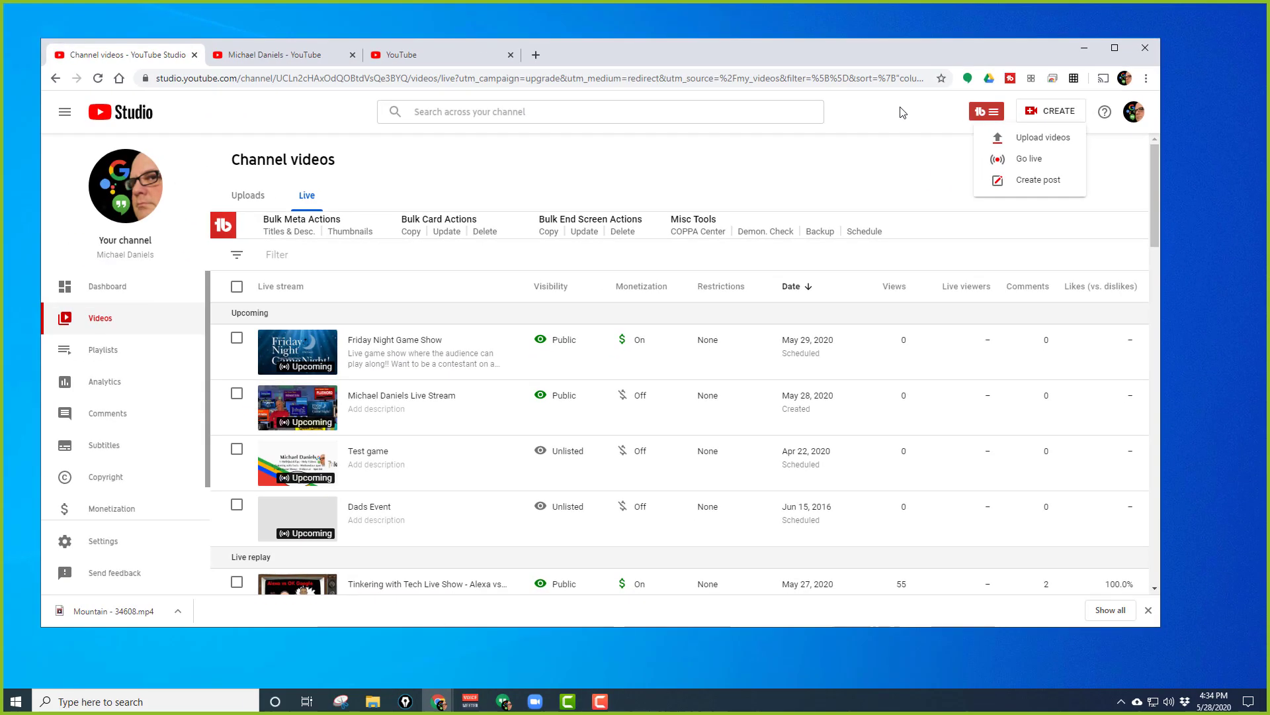
# - Switch to the channel's YouTube page, look over its sidebar, and show the video creation options there
pyautogui.click(903, 112)
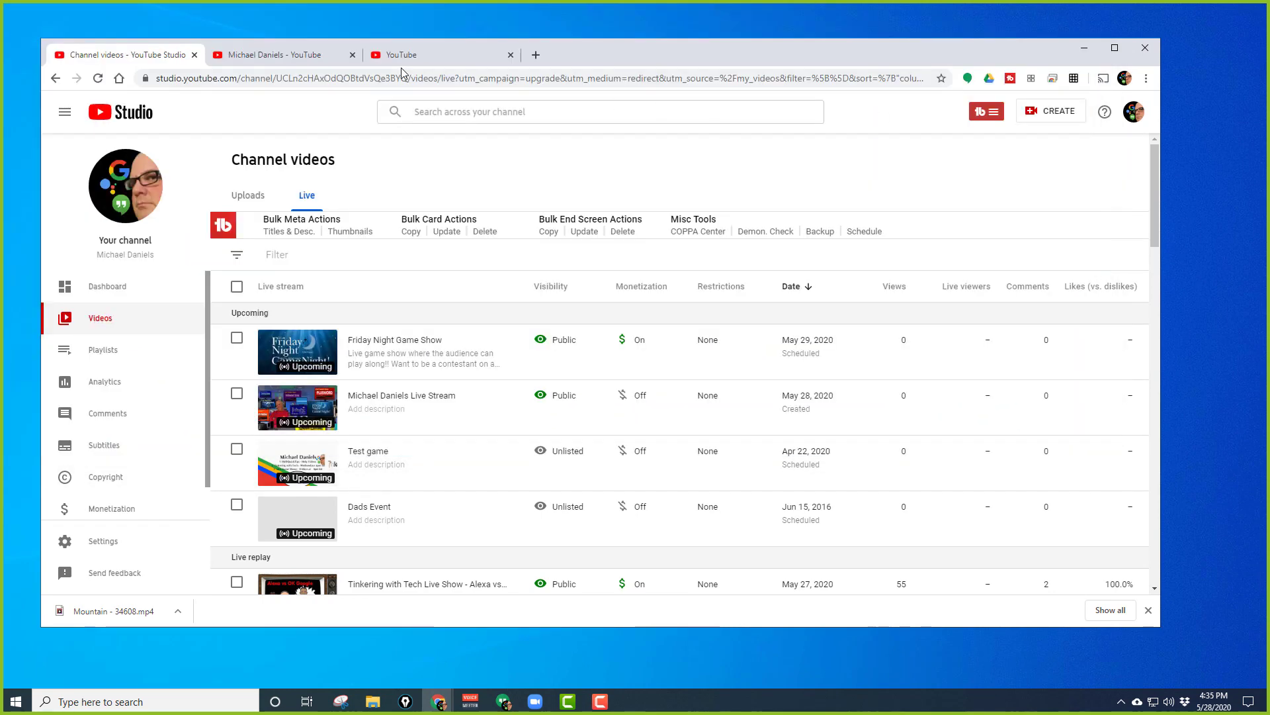
pyautogui.click(269, 56)
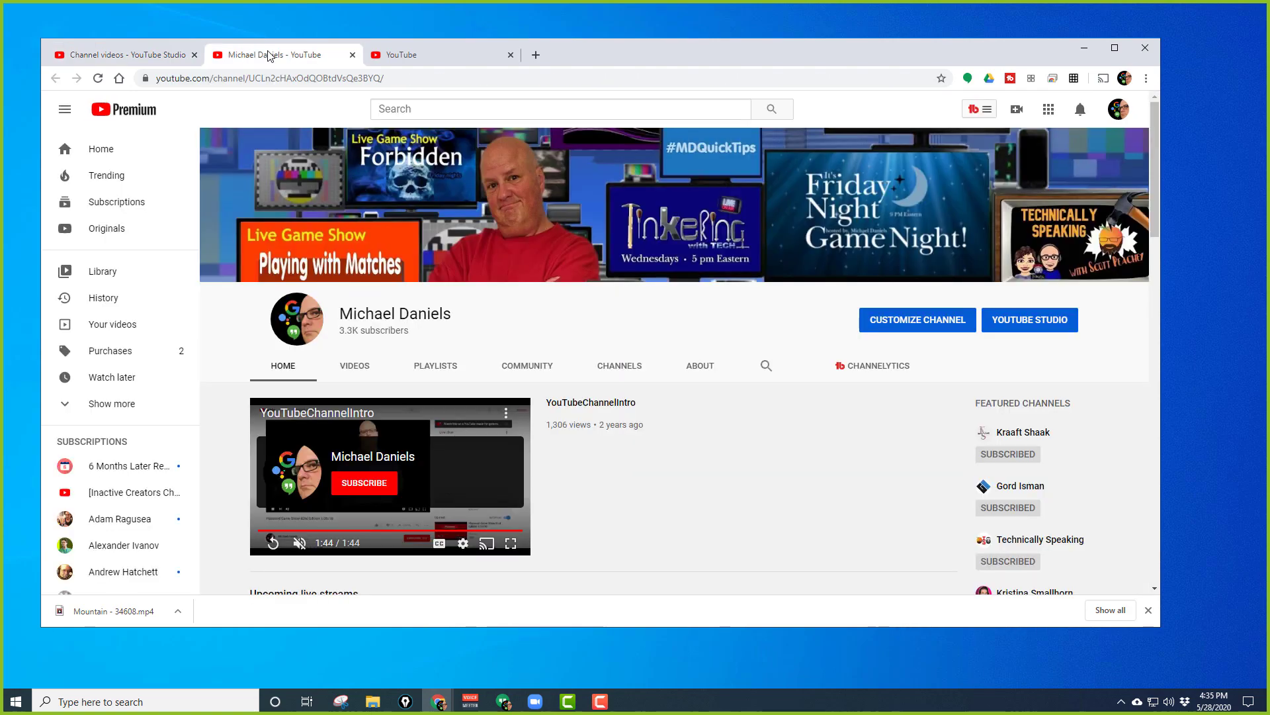
pyautogui.scroll(-4, 145, 178)
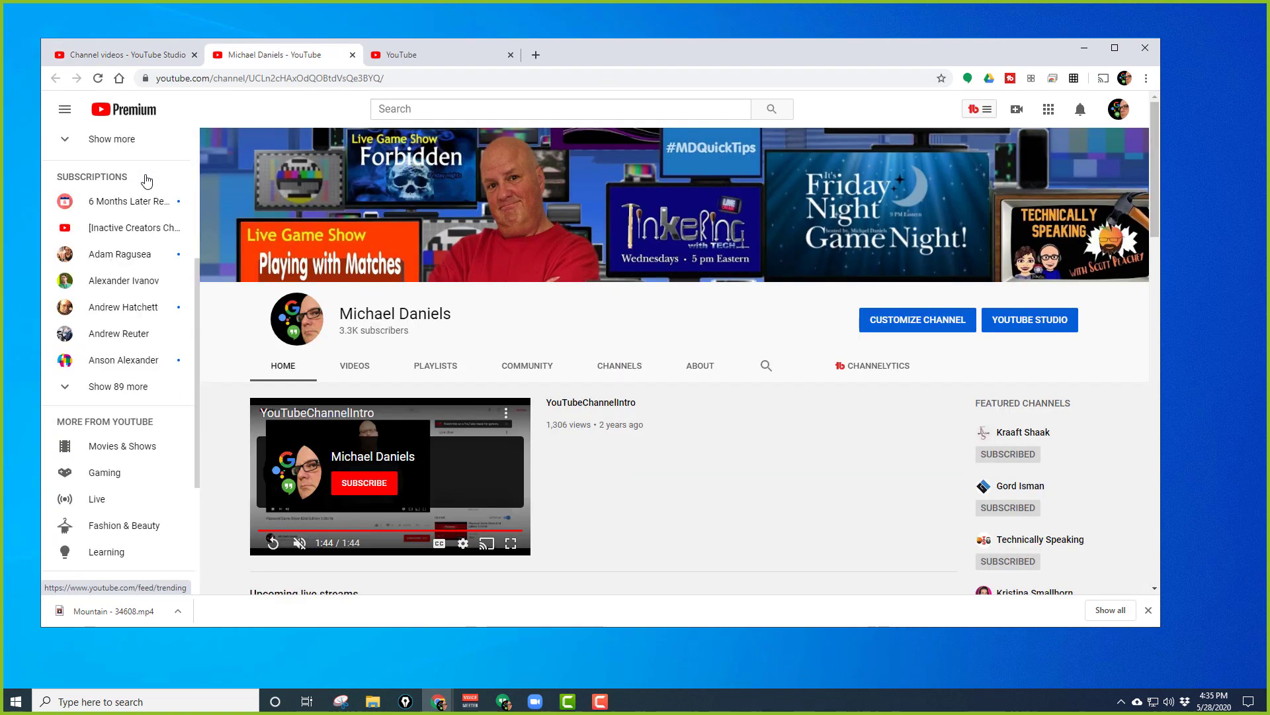
pyautogui.scroll(-5, 685, 407)
pyautogui.scroll(5, 690, 406)
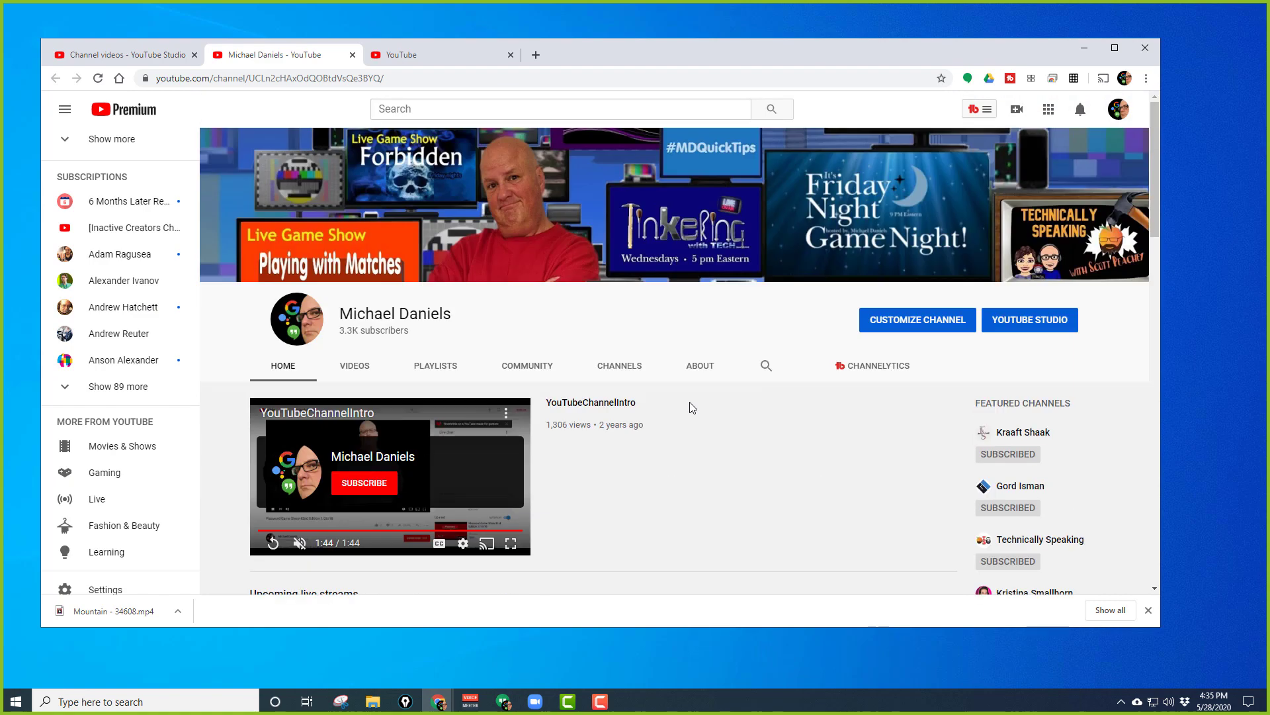
pyautogui.scroll(4, 156, 335)
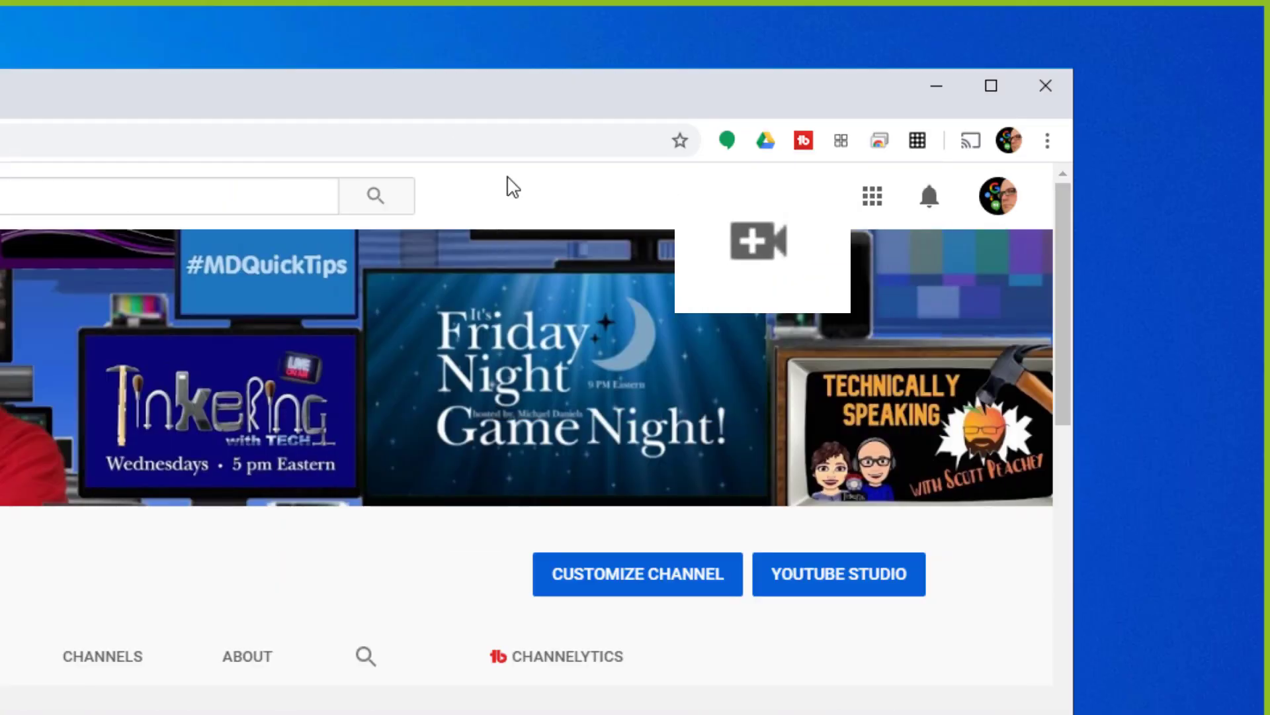
pyautogui.click(817, 198)
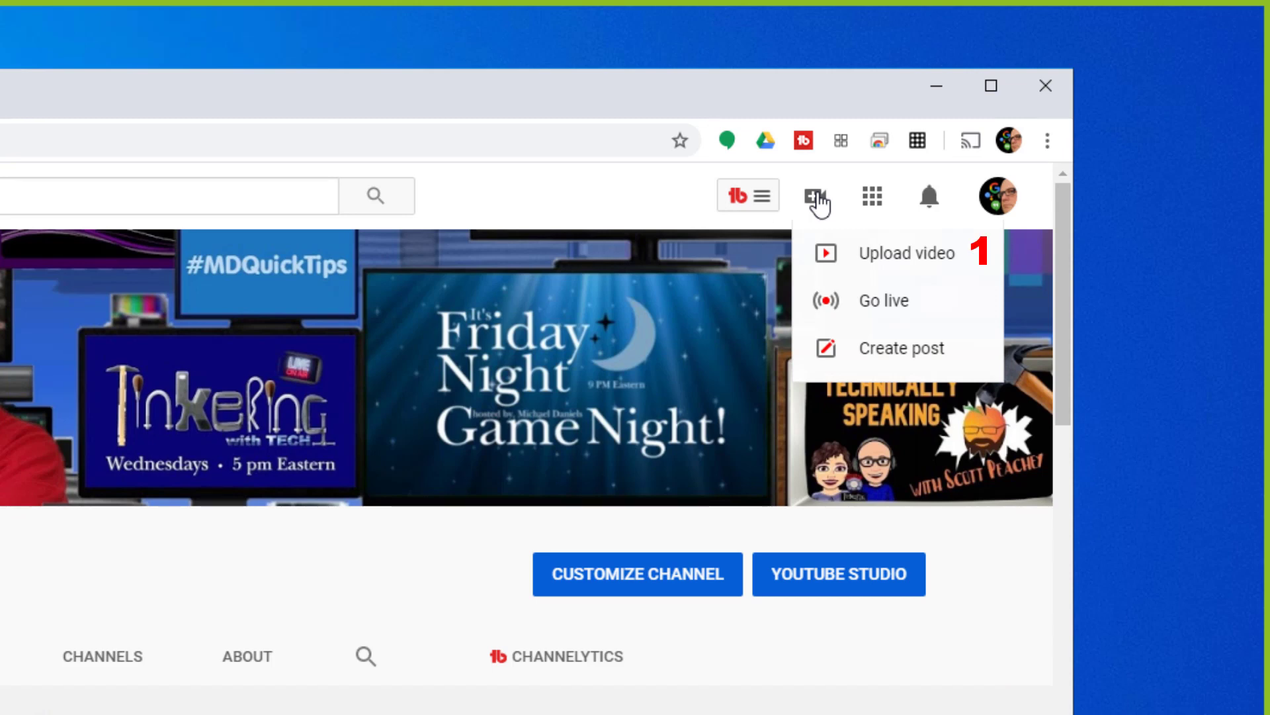
# - Switch to the YouTube home page, look over the recommendations, and show the video creation options there
pyautogui.click(629, 192)
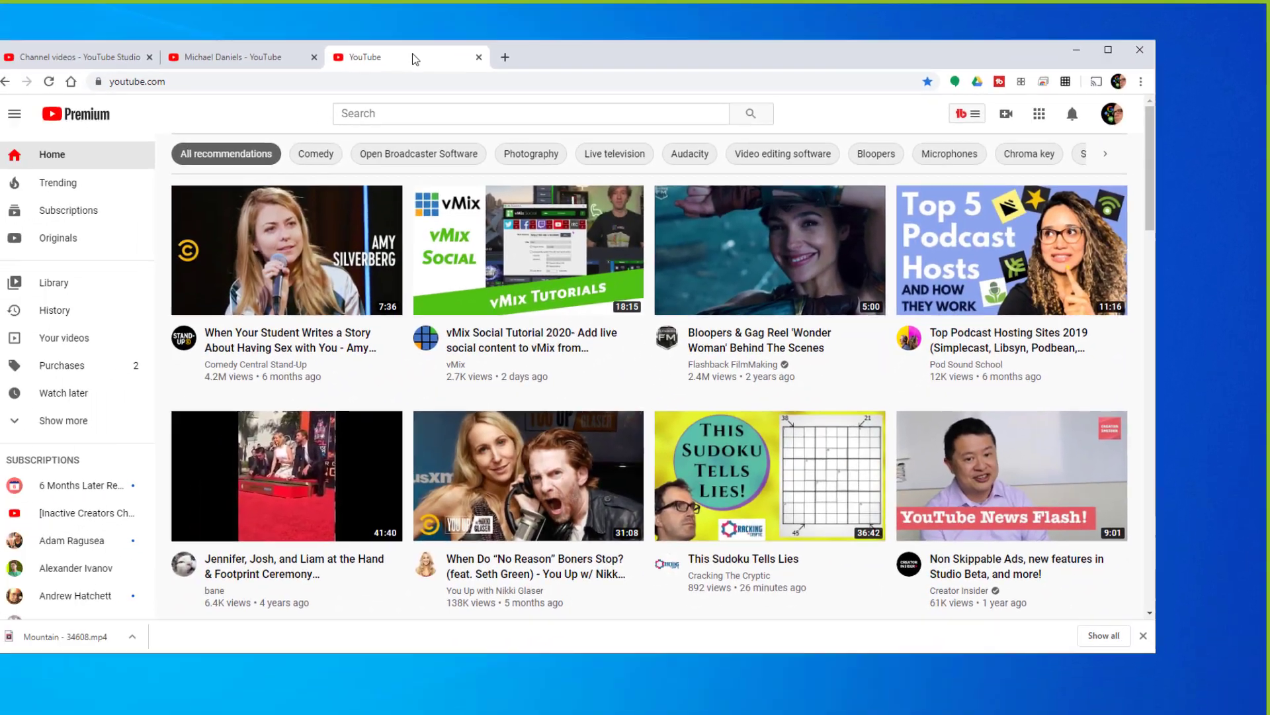
pyautogui.scroll(-5, 689, 227)
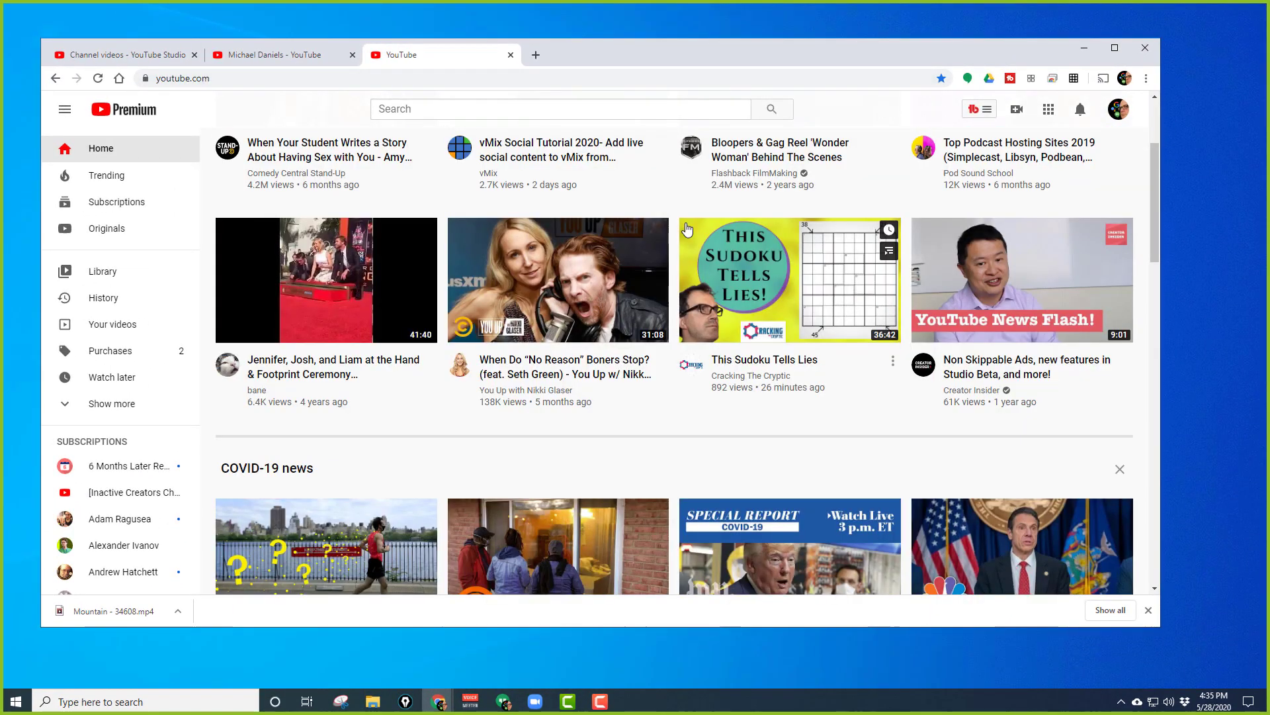
pyautogui.scroll(5, 689, 227)
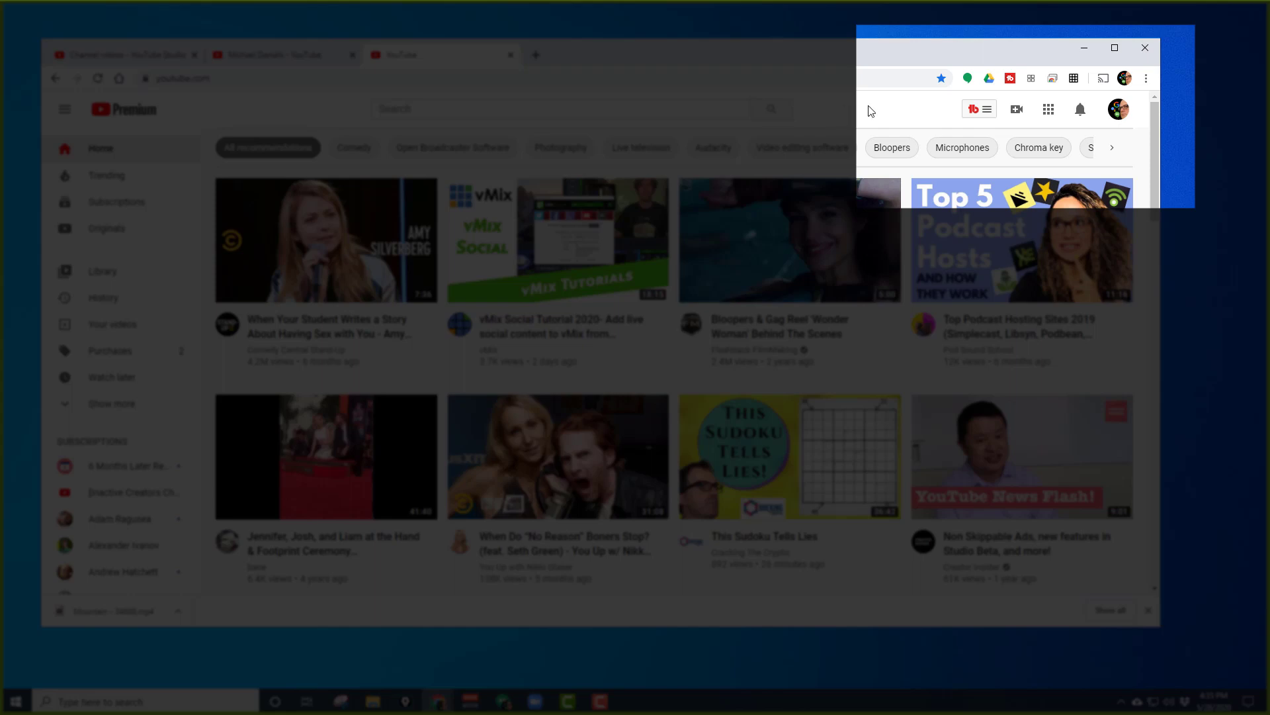
pyautogui.click(1007, 117)
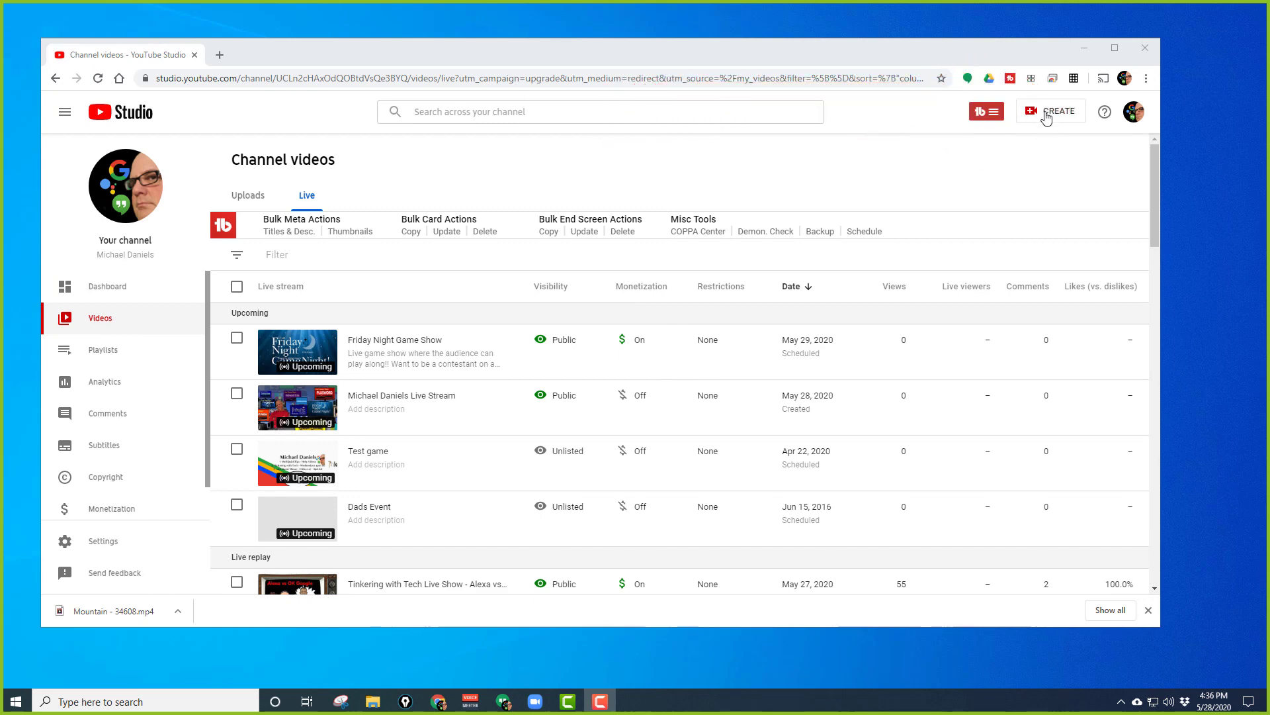
# - Start going live from the Channel videos page in YouTube Studio
pyautogui.click(1045, 114)
pyautogui.click(1045, 116)
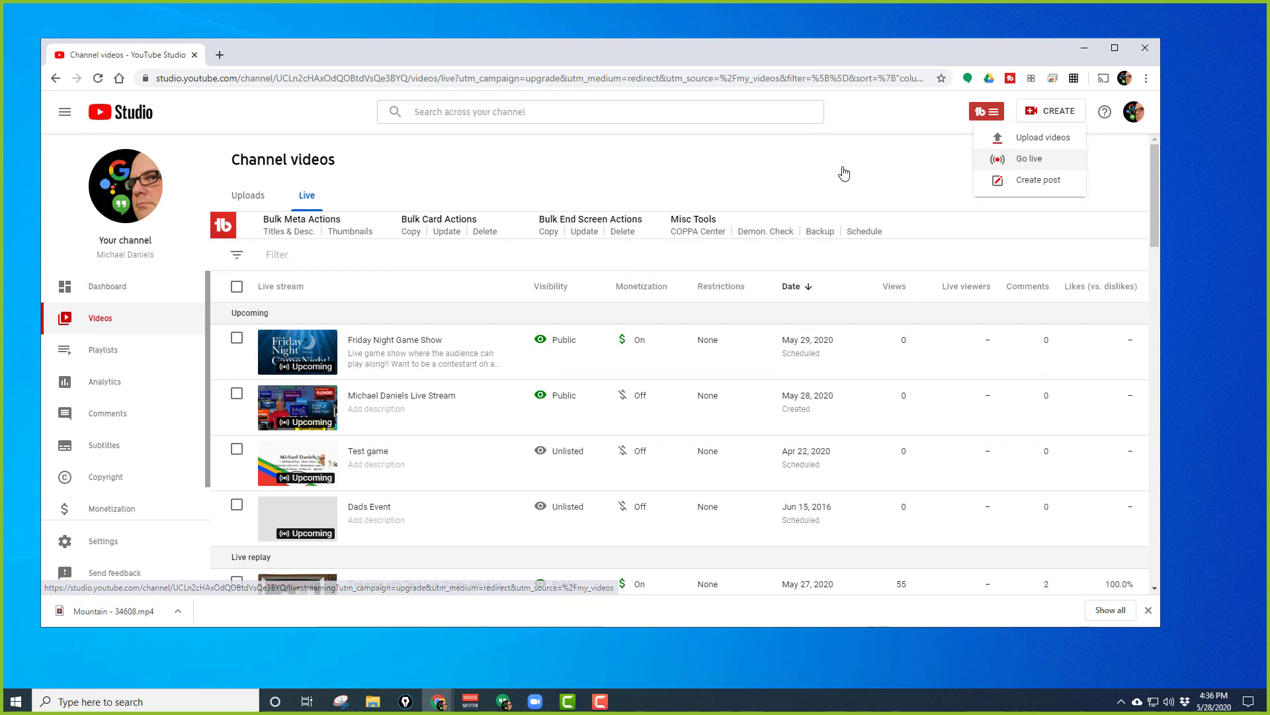
pyautogui.click(1024, 159)
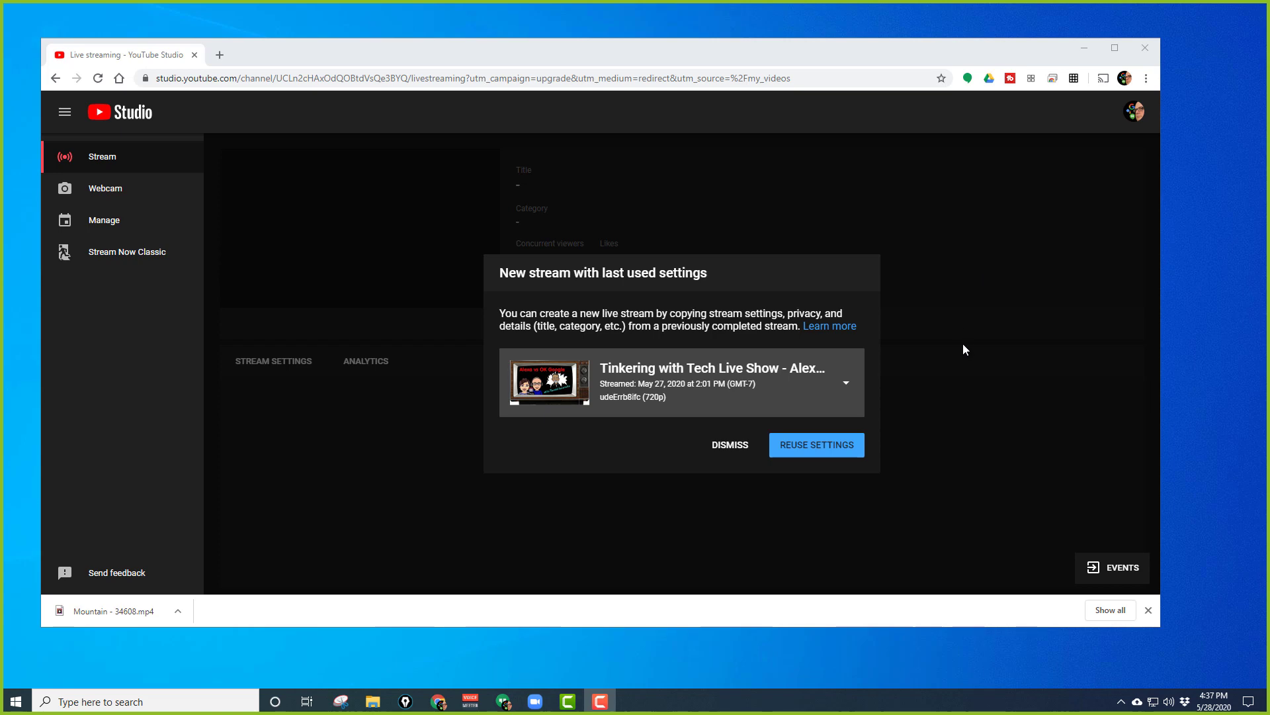
# - Create a new stream reusing the settings of the Friday Night Live Game Show stream from May 22, 2020
pyautogui.click(854, 384)
pyautogui.scroll(-1, 788, 434)
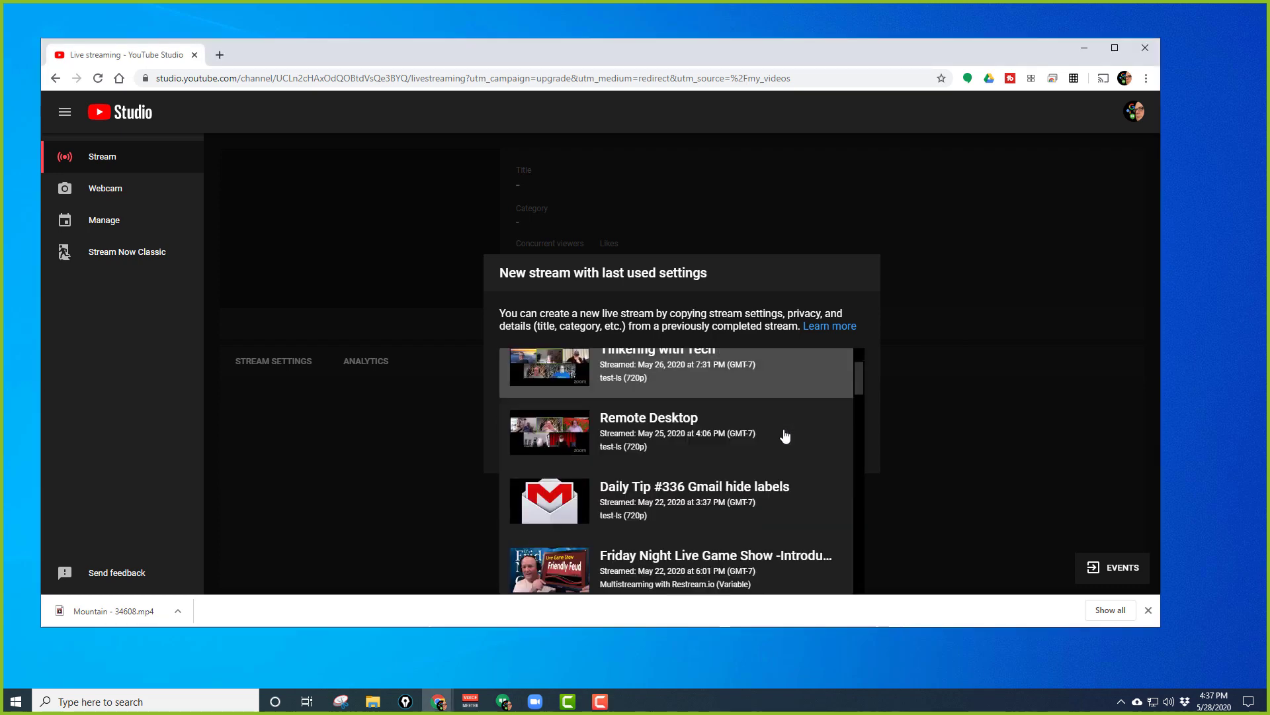
pyautogui.scroll(-3, 785, 435)
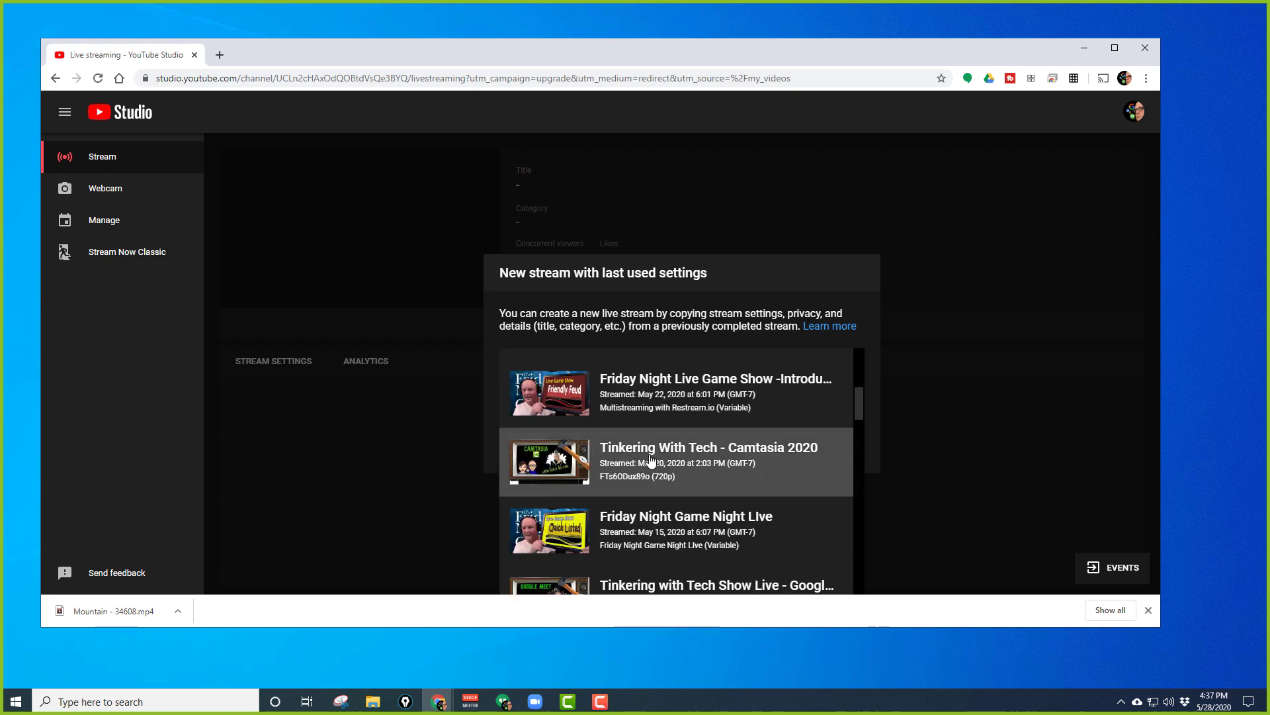
pyautogui.scroll(-3, 662, 457)
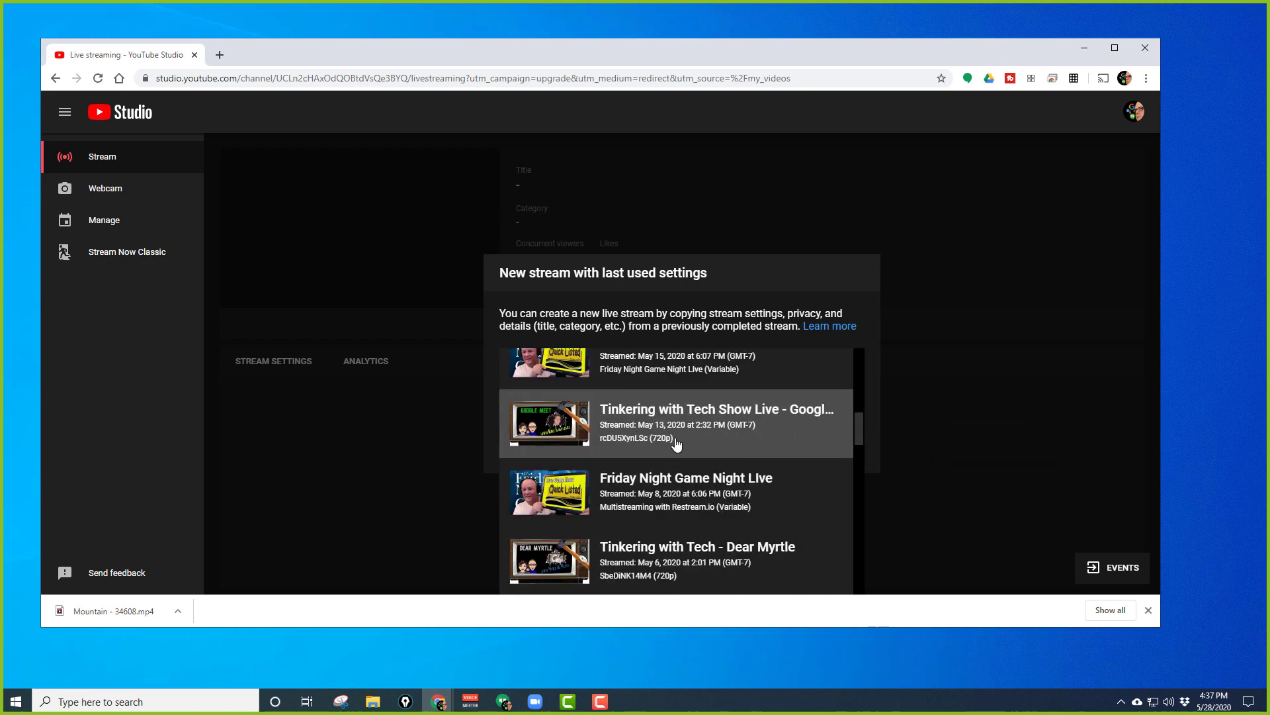
pyautogui.scroll(7, 678, 443)
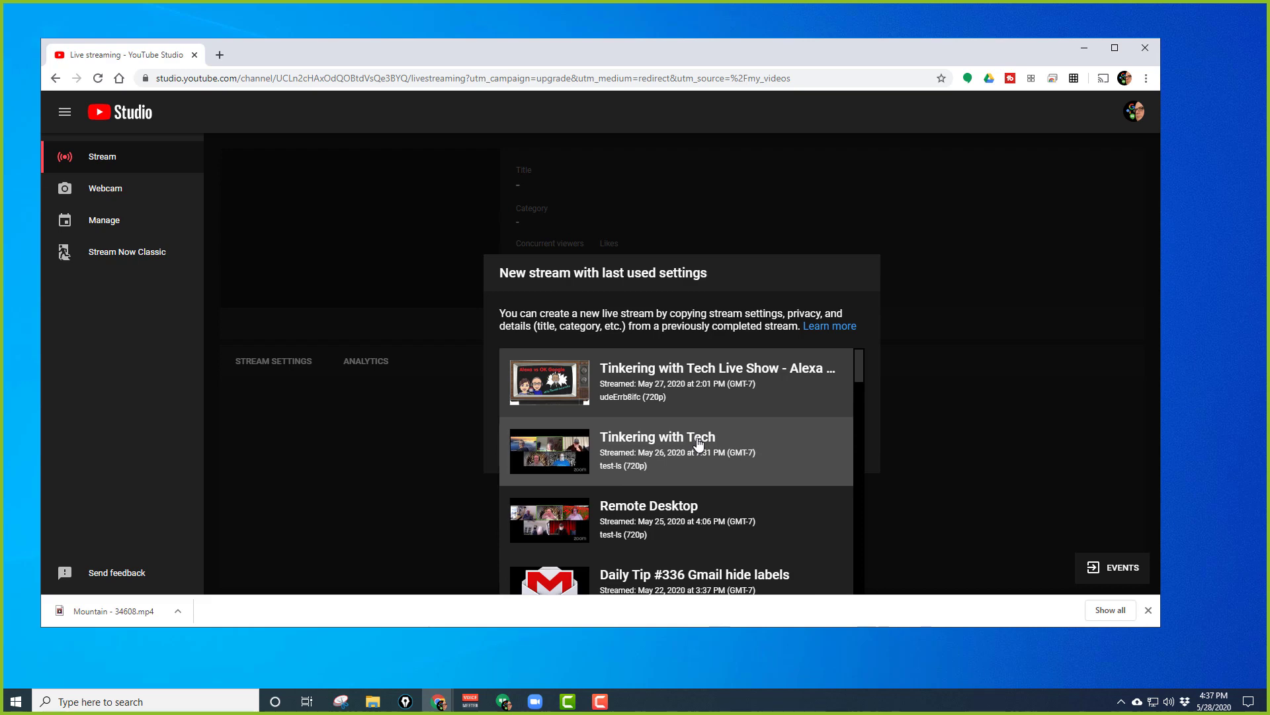
pyautogui.scroll(-4, 699, 443)
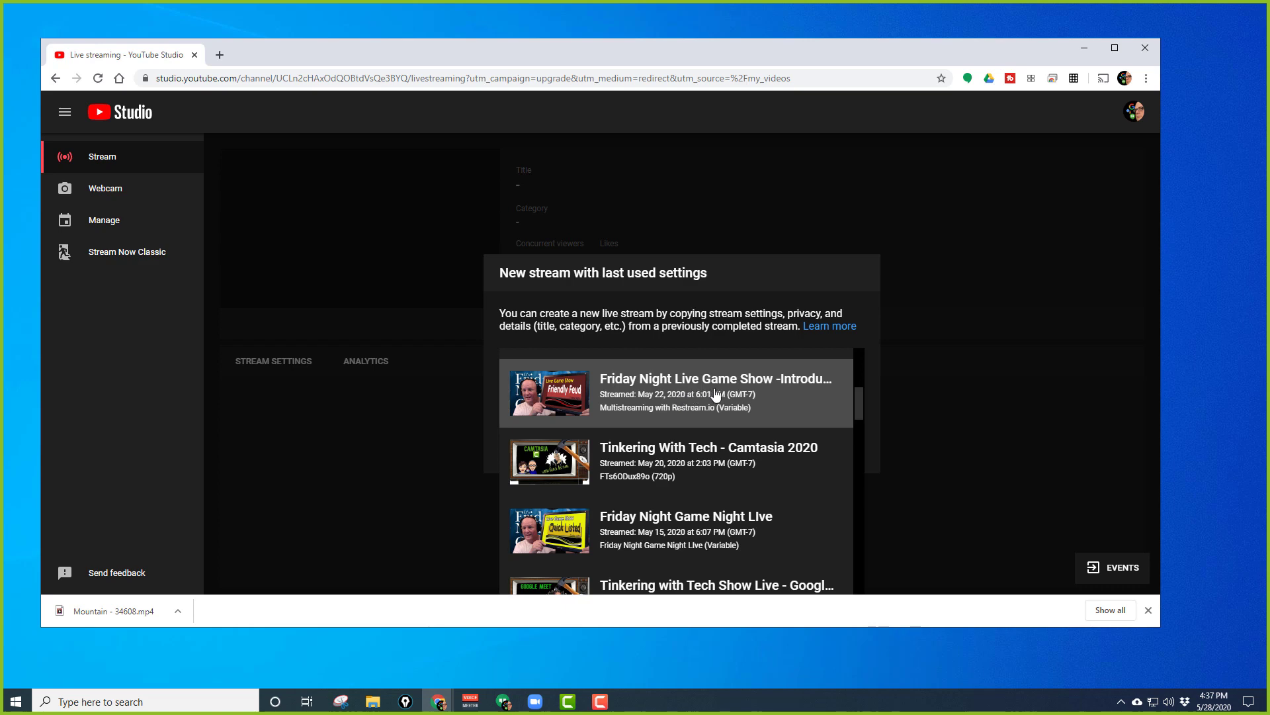
pyautogui.click(675, 382)
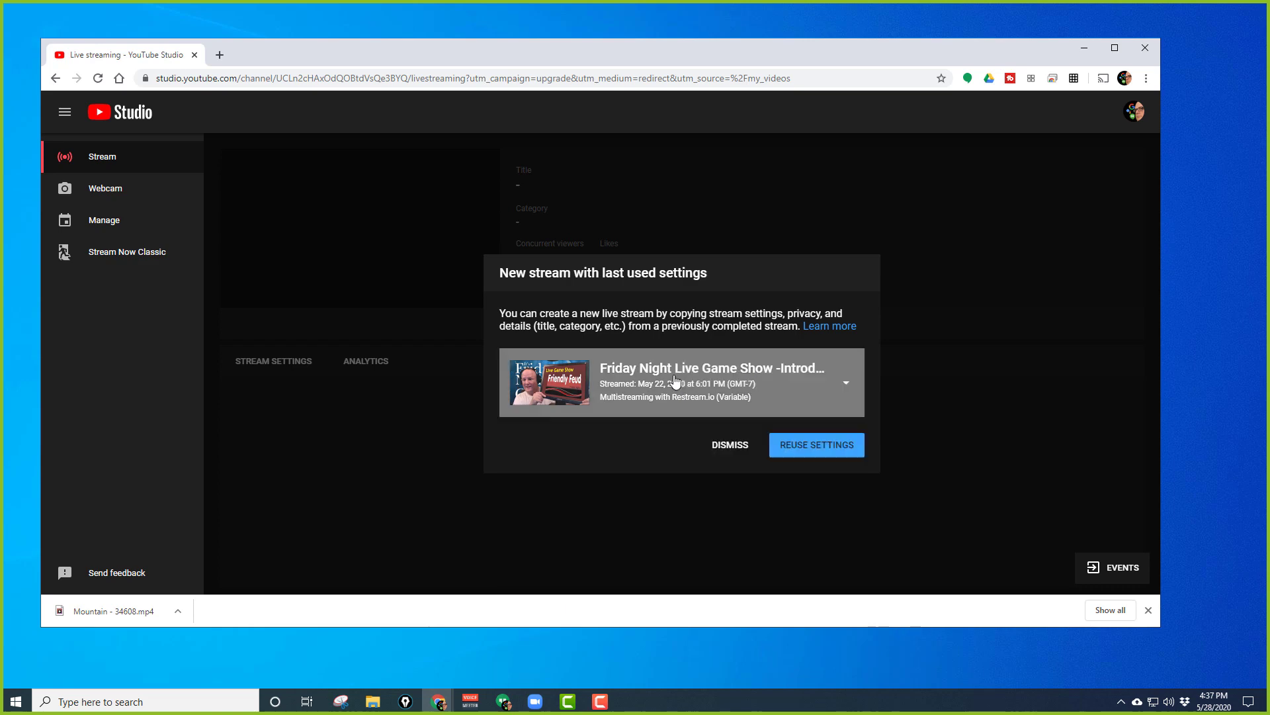
pyautogui.click(836, 450)
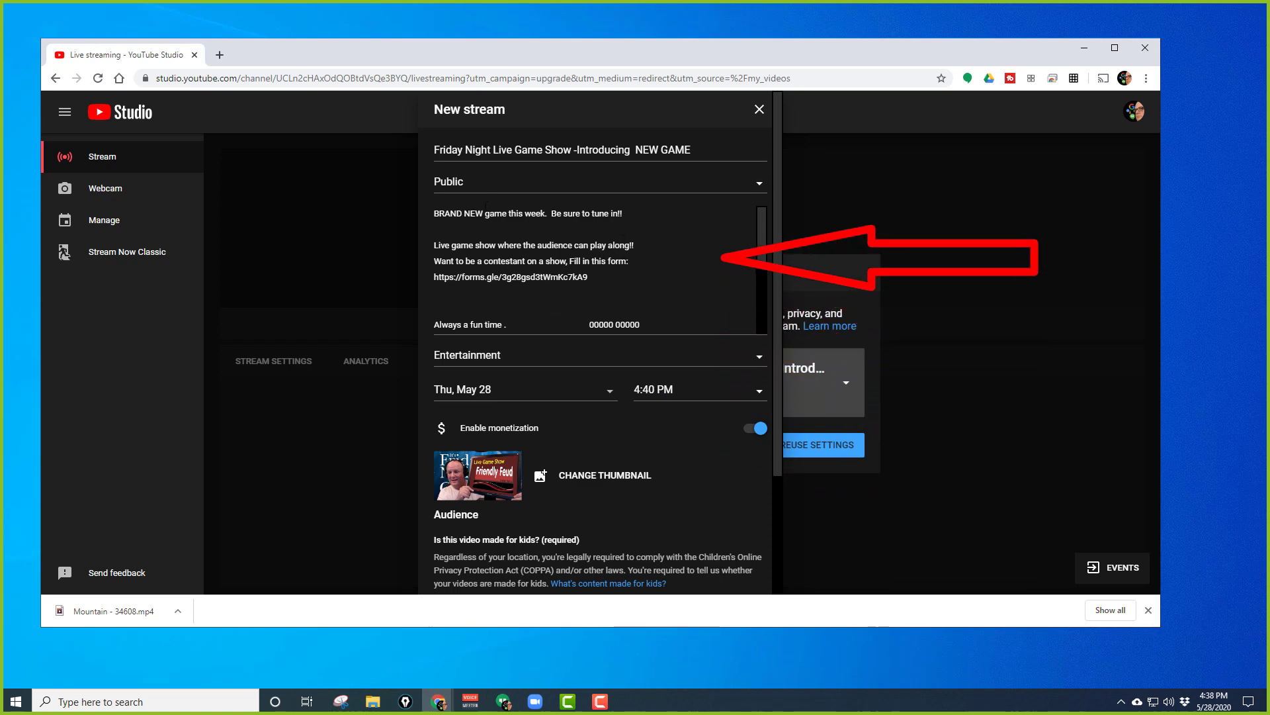
# - Review the copied description text and the remaining settings in the new stream form
pyautogui.moveTo(434, 244); pyautogui.dragTo(588, 278)
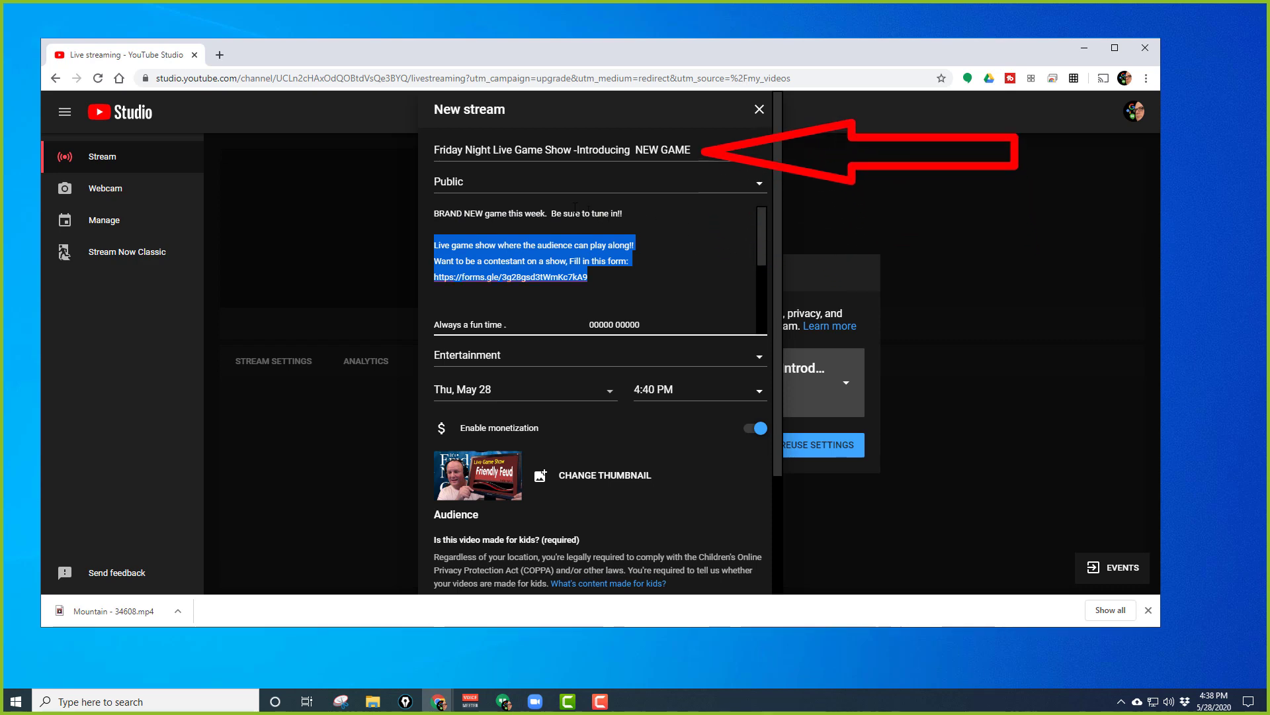
pyautogui.click(573, 212)
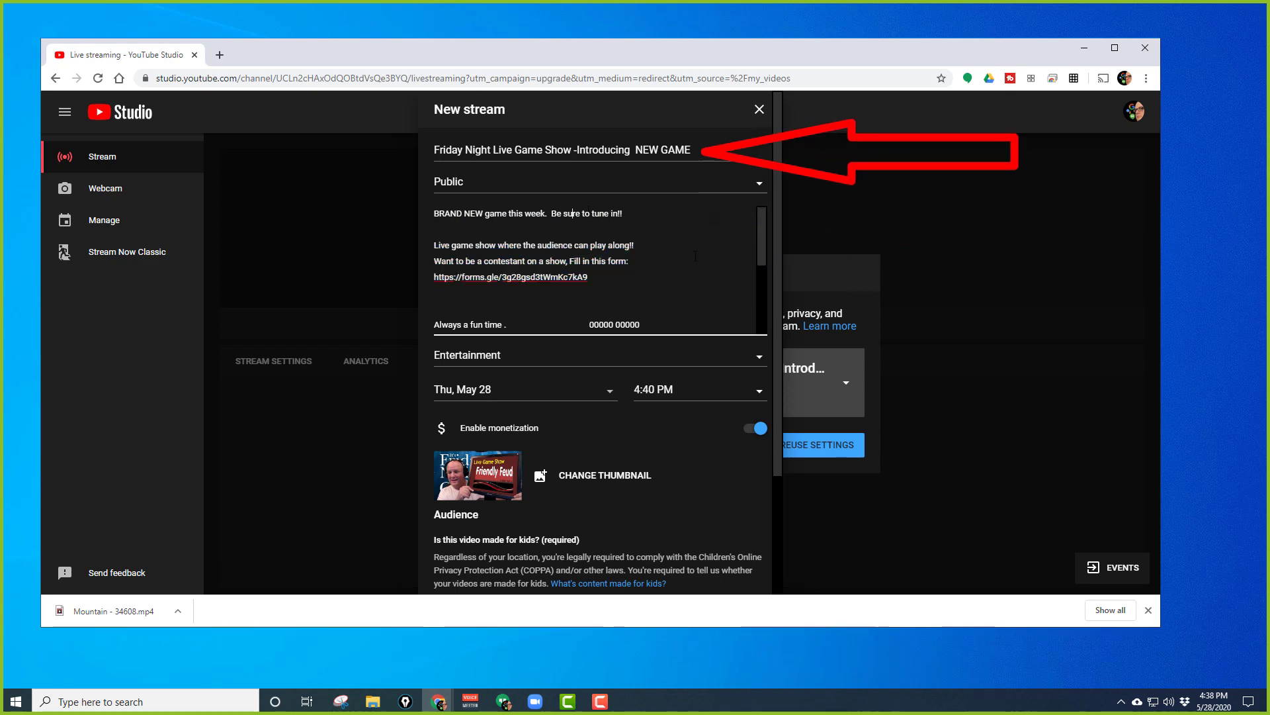
pyautogui.scroll(-5, 687, 264)
pyautogui.scroll(5, 686, 264)
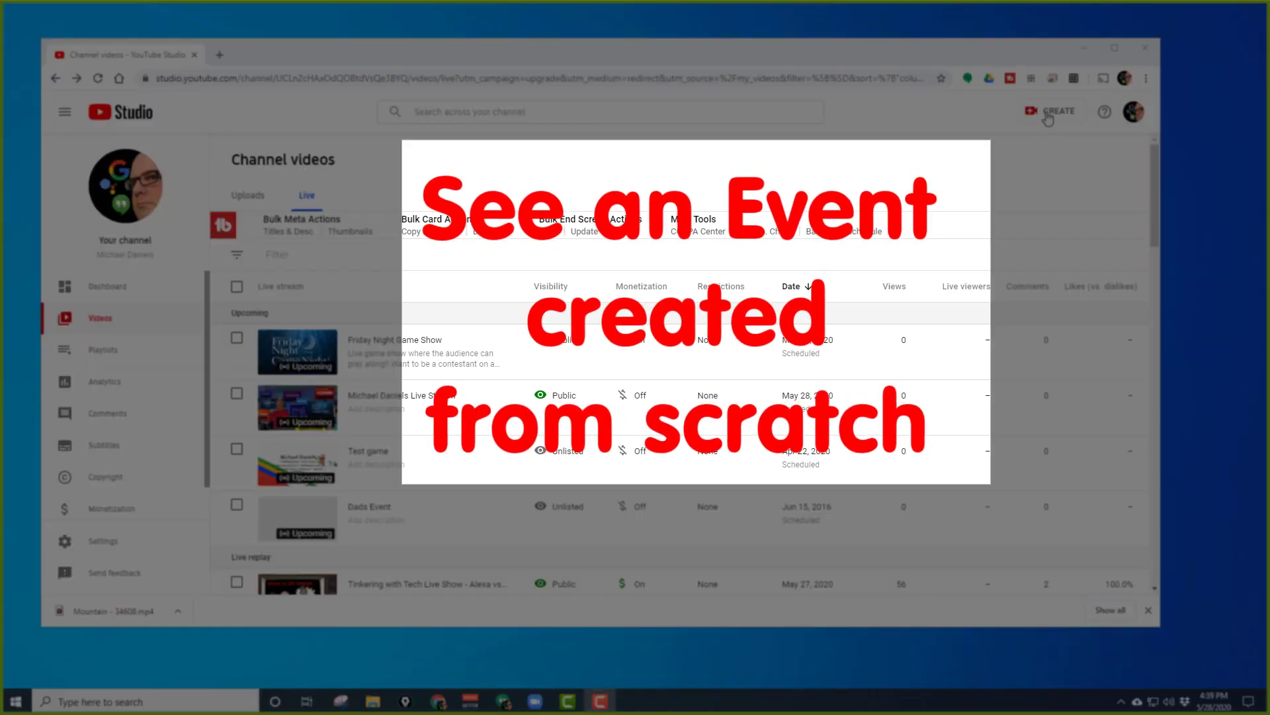
# - Open the Go live page in a separate browser tab and dismiss the offer to reuse previous stream settings
pyautogui.click(1048, 118)
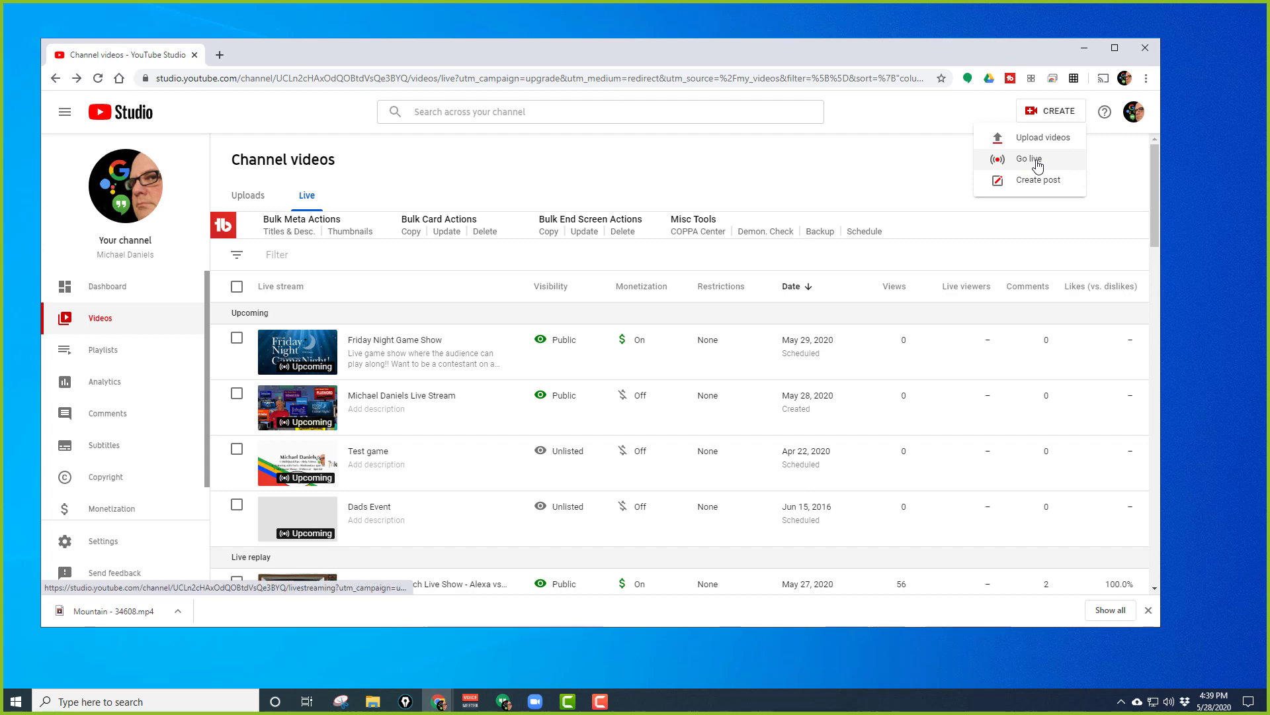
pyautogui.press('ctrl')
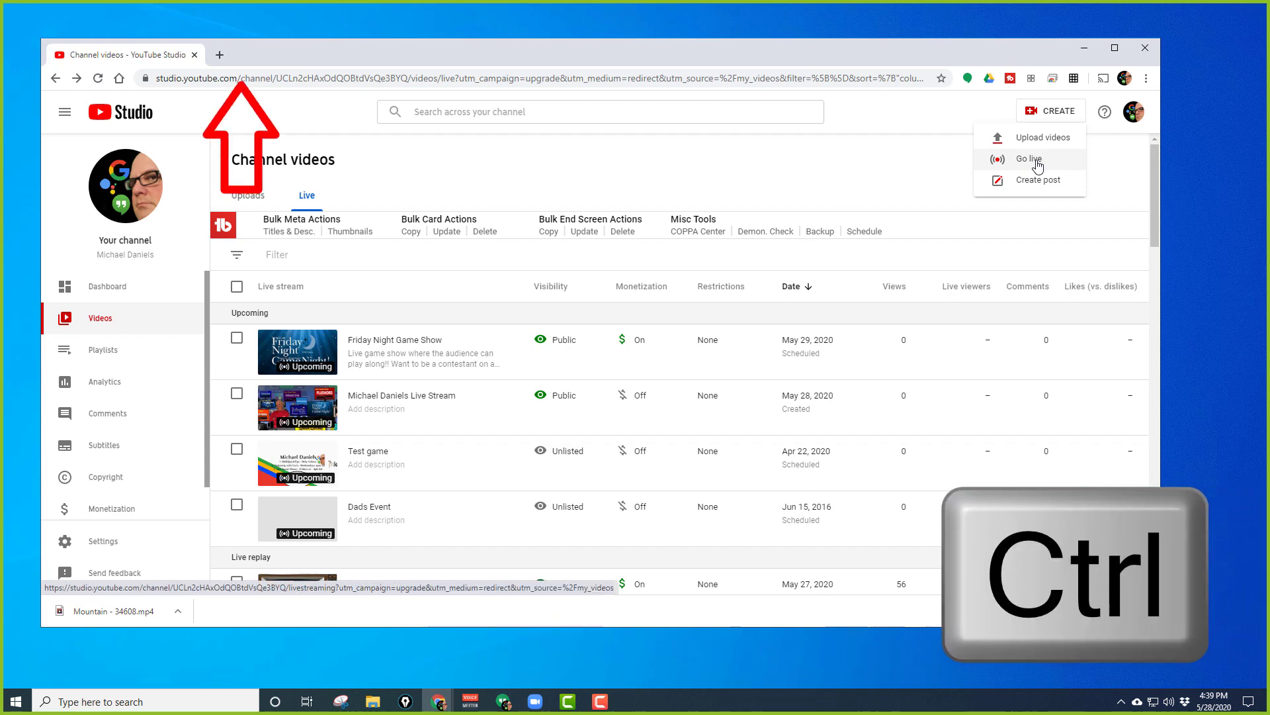
pyautogui.keyDown('ctrl'); pyautogui.click(1038, 164); pyautogui.keyUp('ctrl')
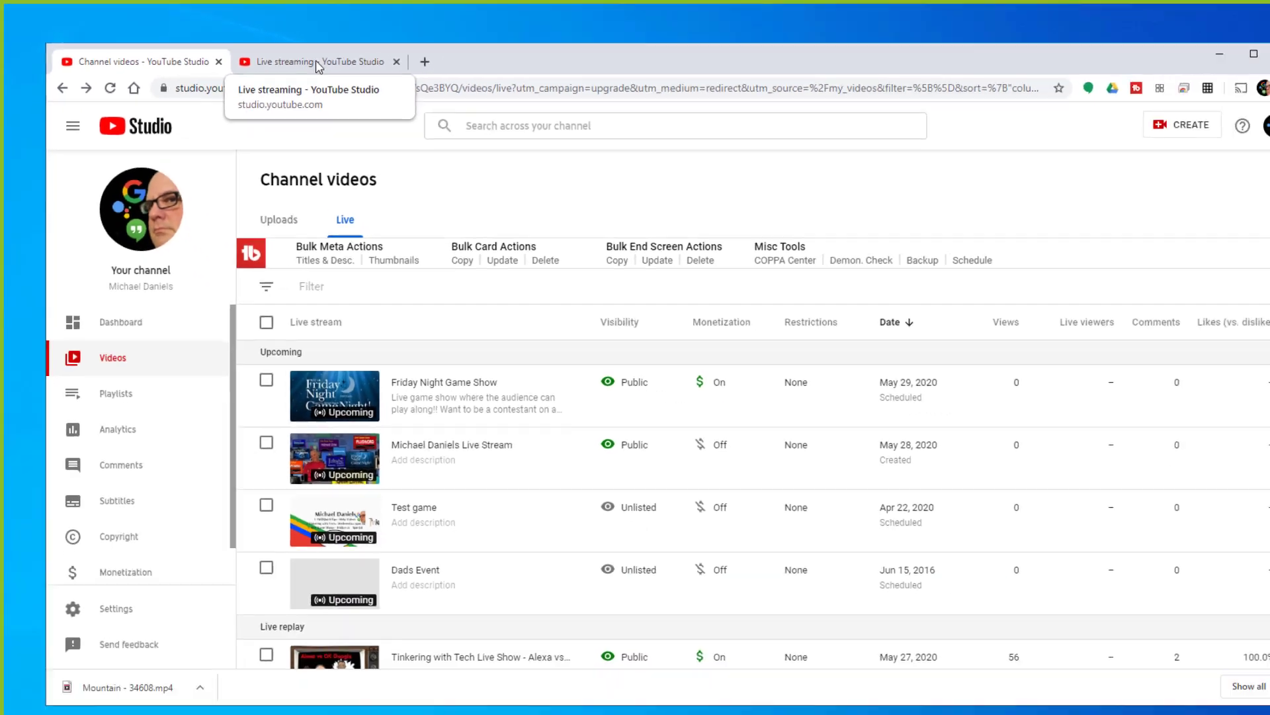
pyautogui.click(500, 98)
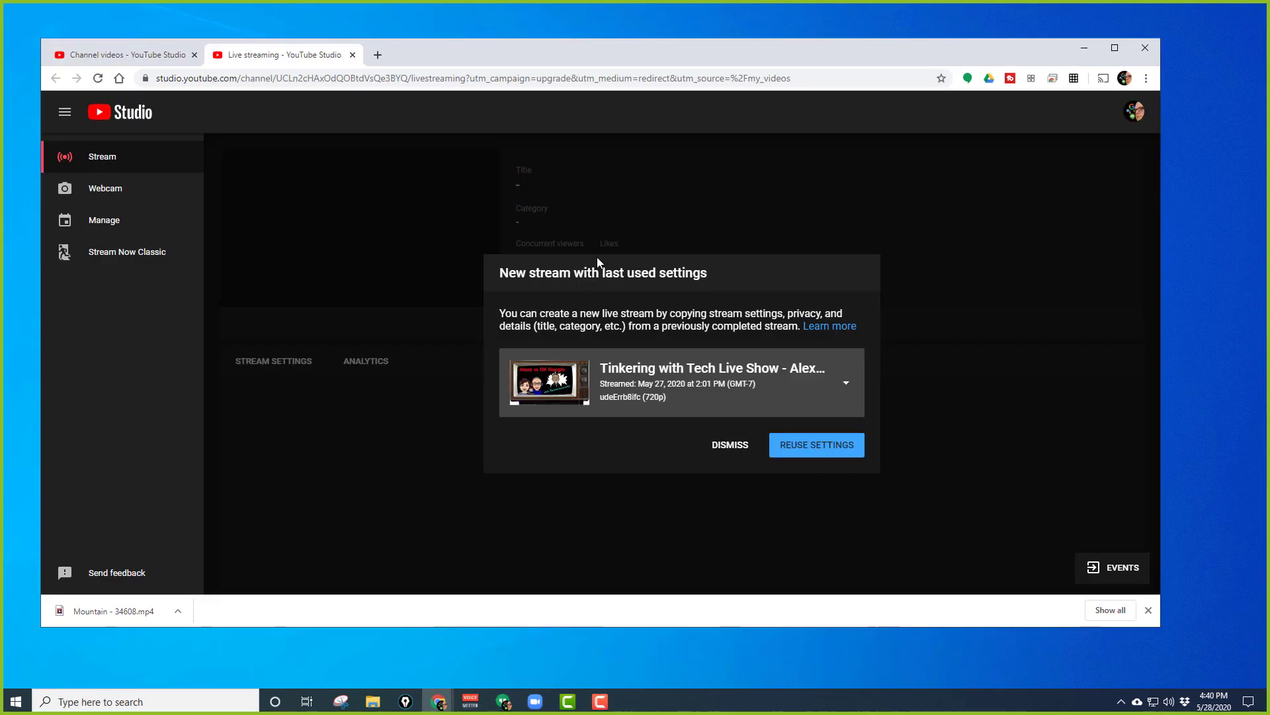
pyautogui.click(731, 454)
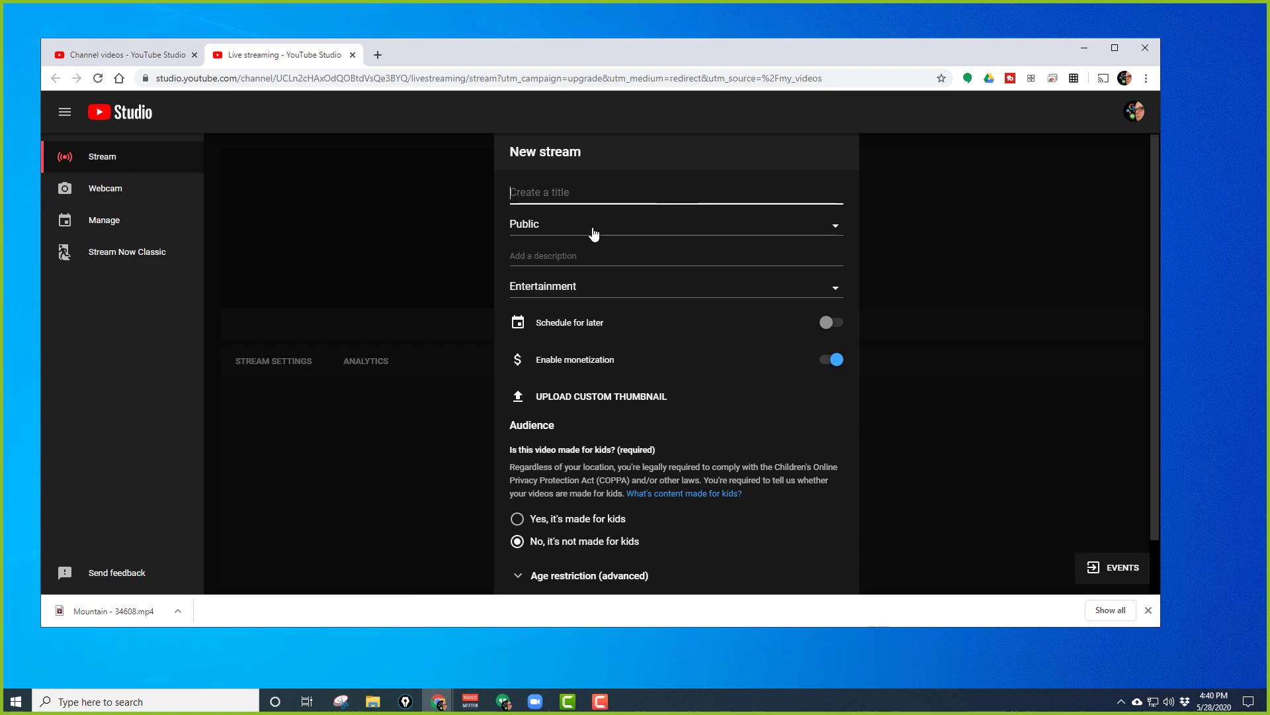
# - Title the new stream "Here is my test event" and give it the description "This is my description"
pyautogui.write('Here is my')
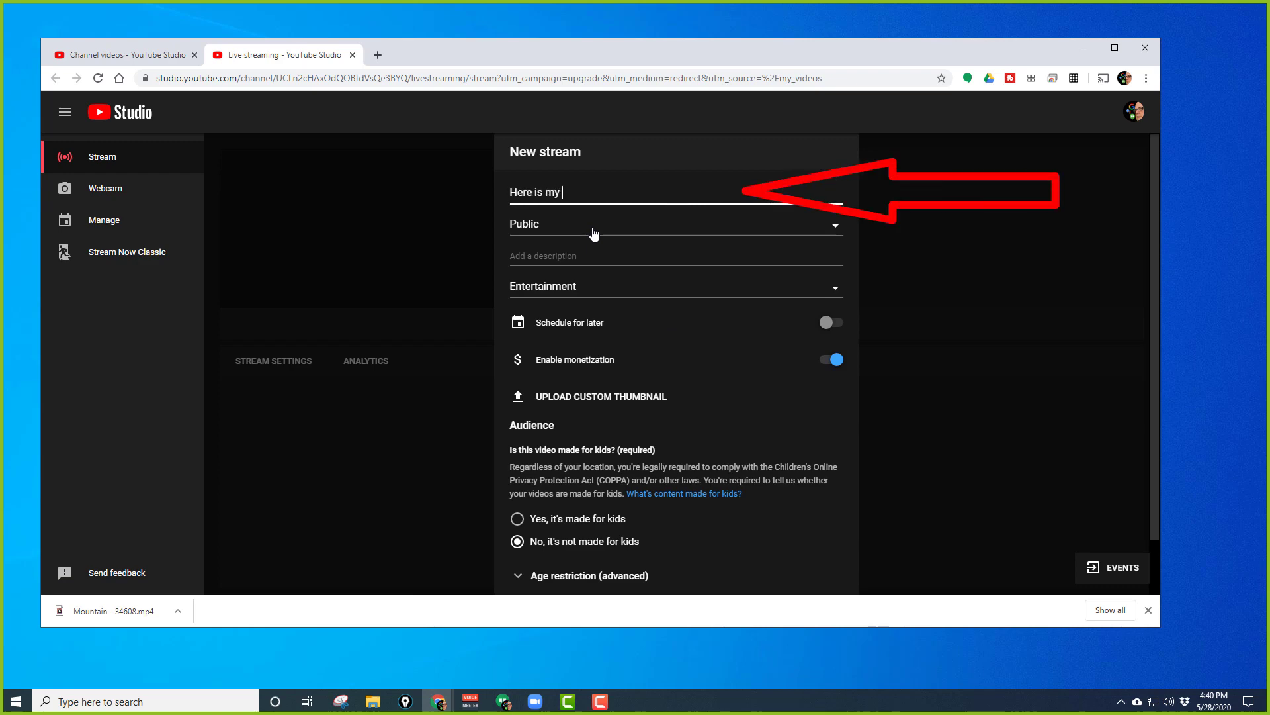
pyautogui.write(' test even')
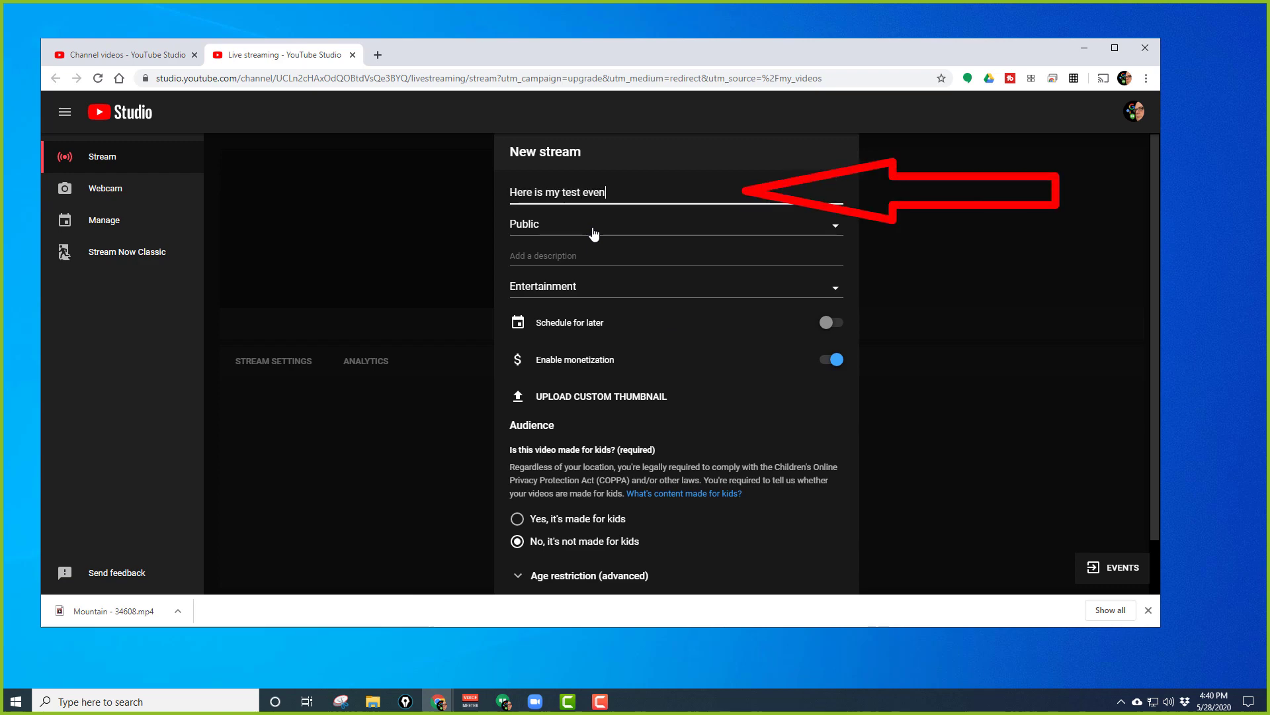
pyautogui.write('t')
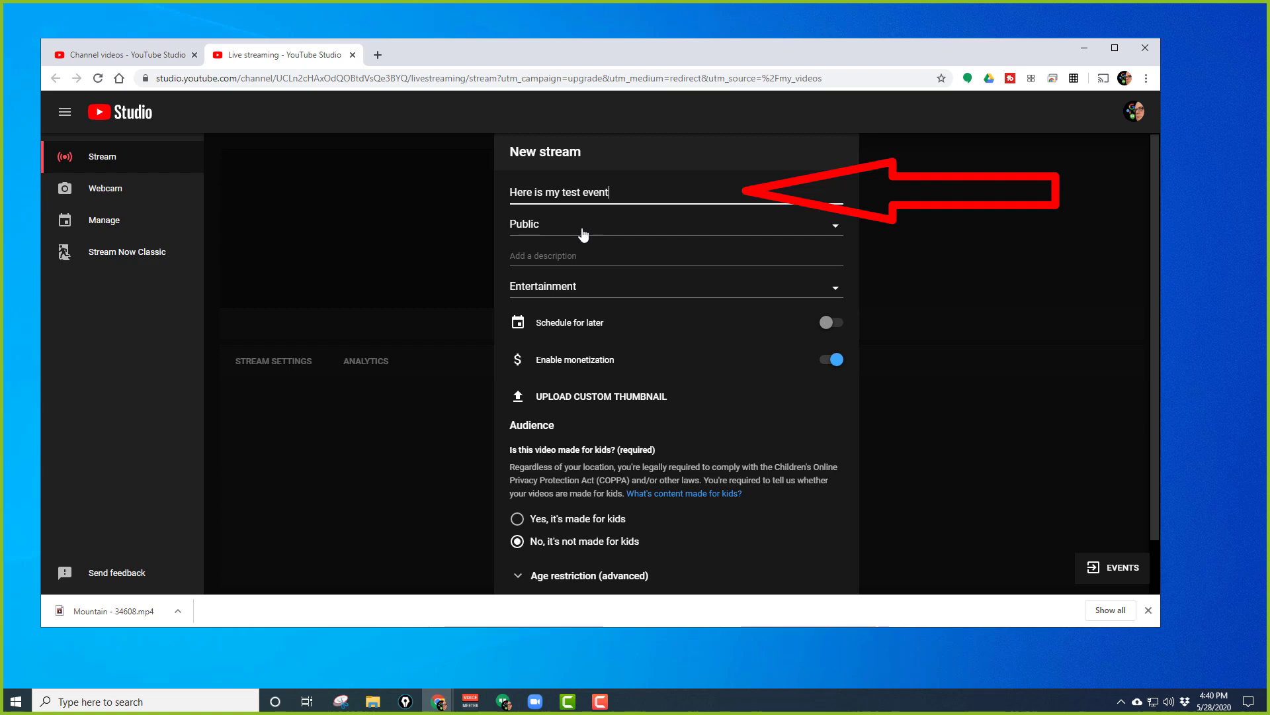
pyautogui.click(543, 253)
pyautogui.write('Th')
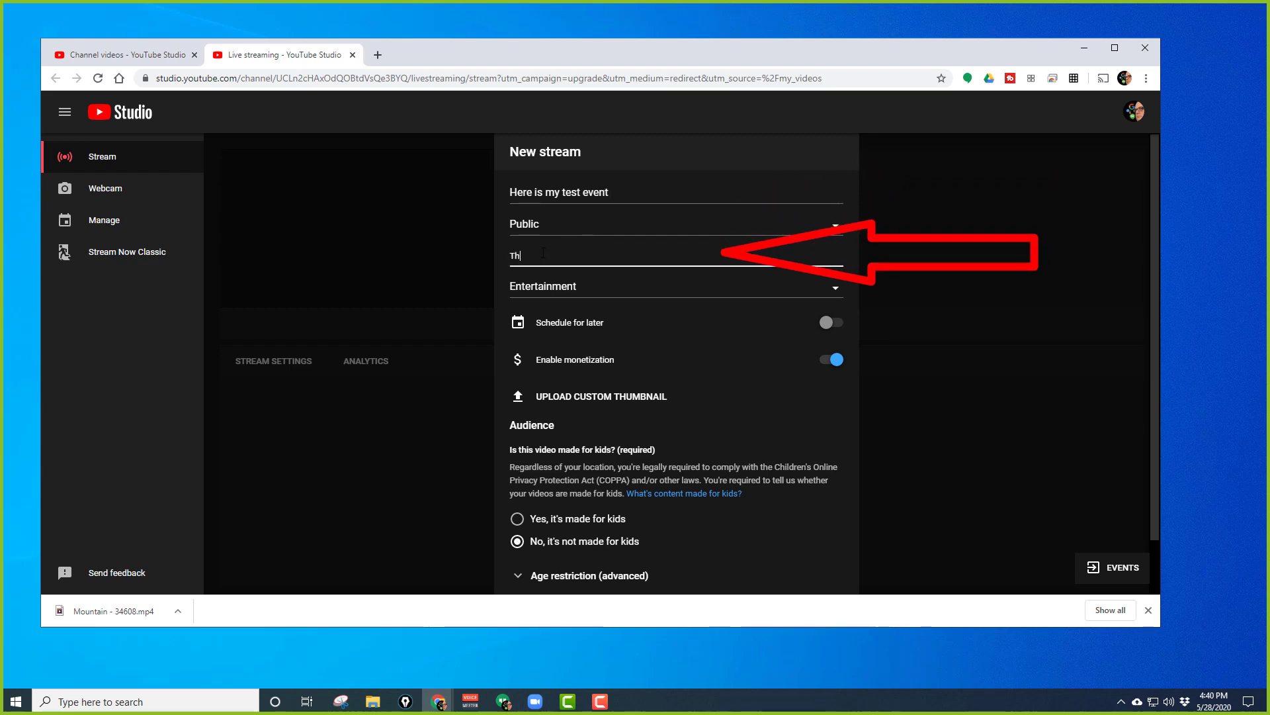
pyautogui.write('is is my description')
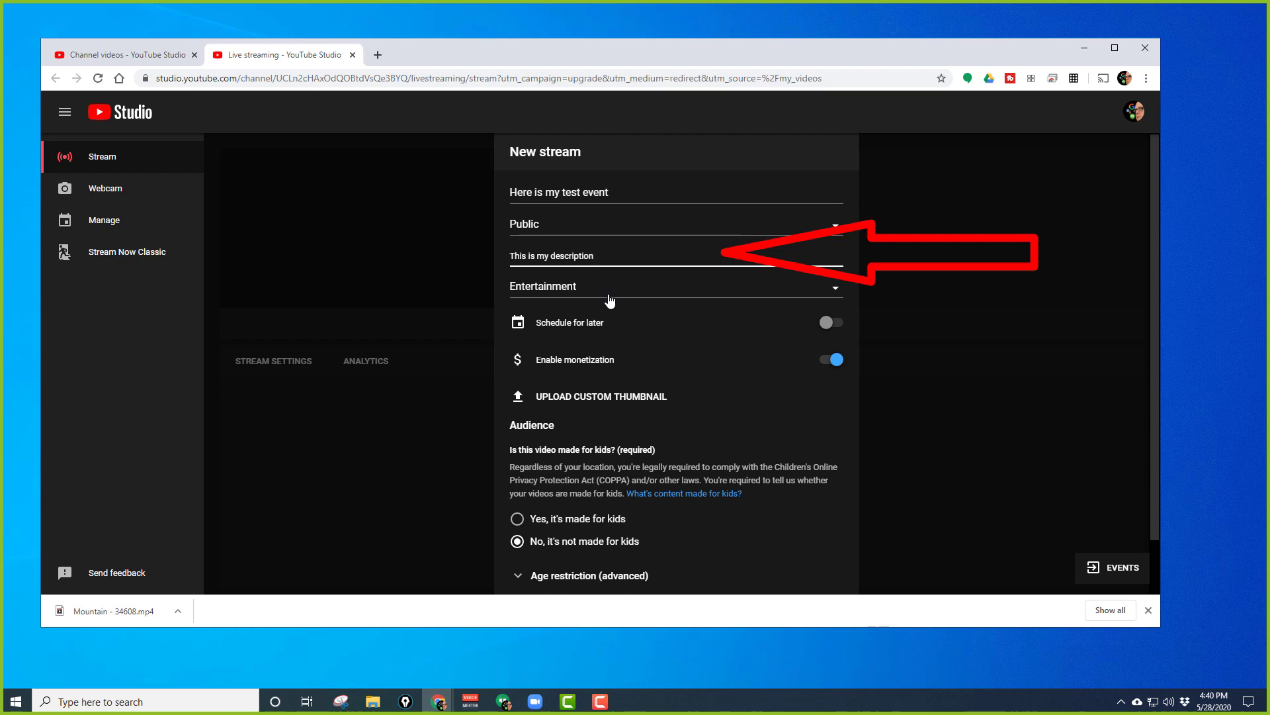
# - Upload the Game Night 4 image from the Game Night folder as the new stream's custom thumbnail
pyautogui.scroll(-1, 673, 374)
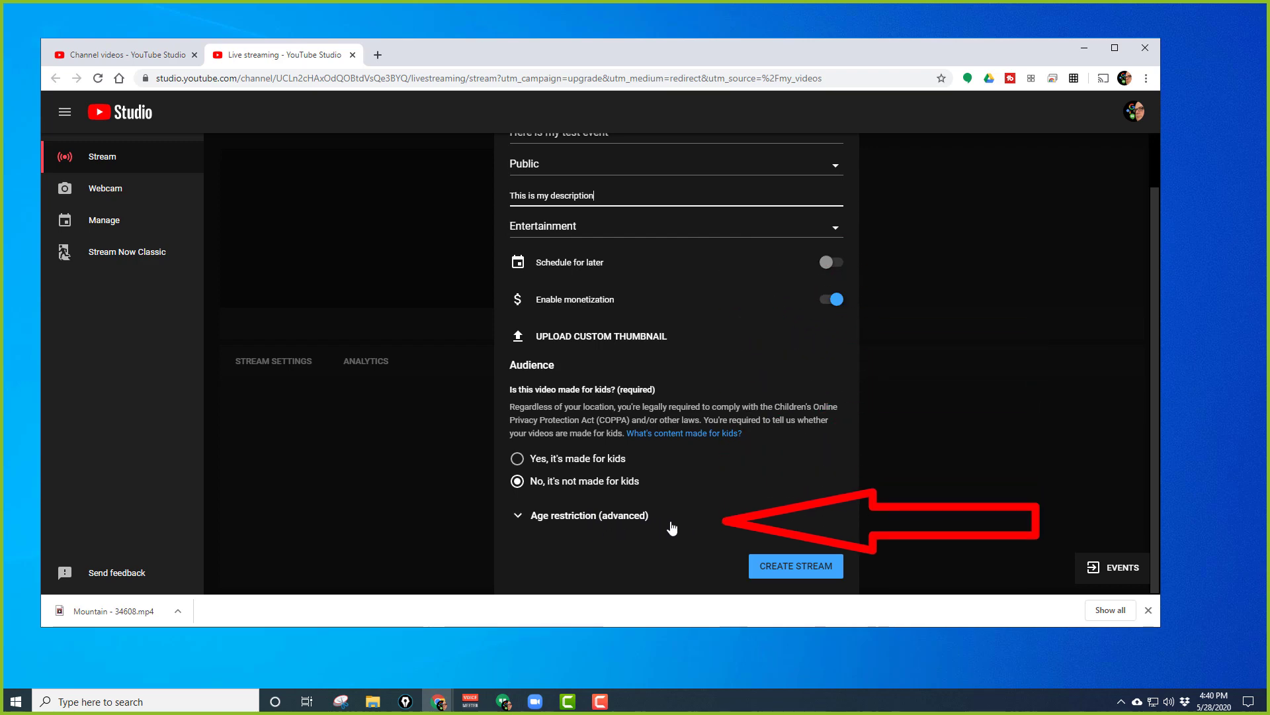
pyautogui.scroll(1, 602, 499)
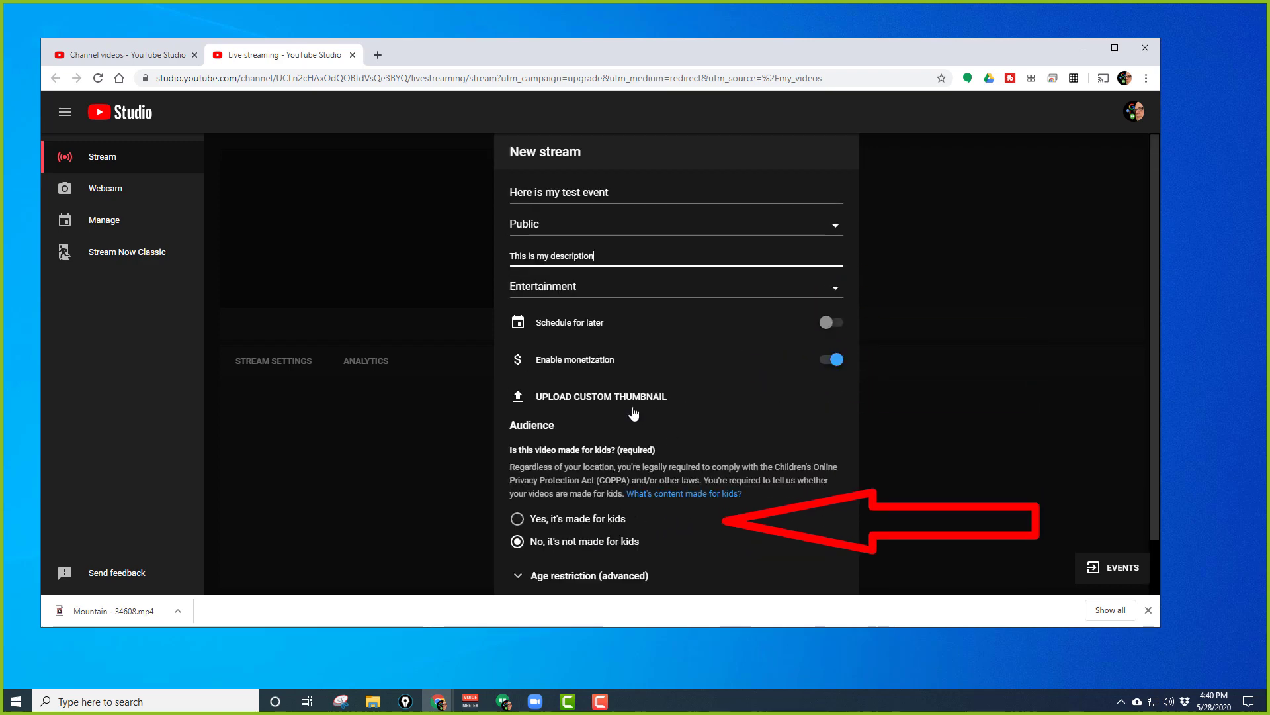
pyautogui.click(558, 397)
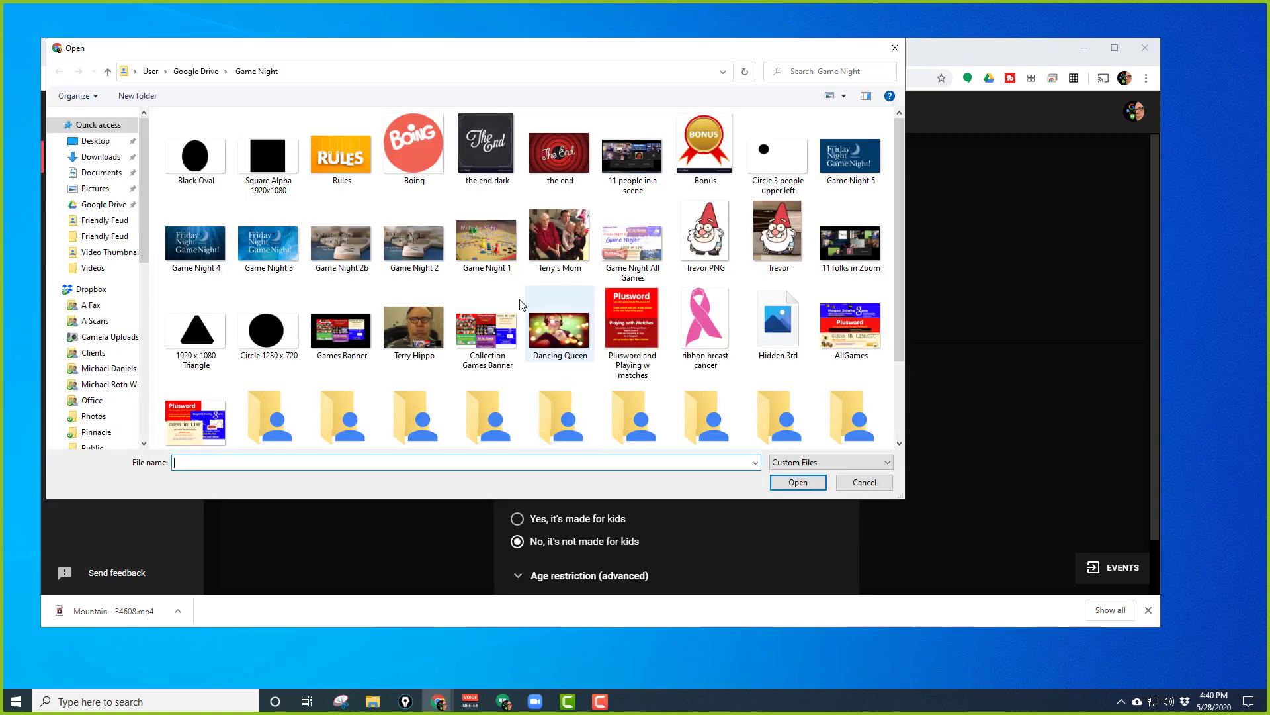
pyautogui.click(207, 246)
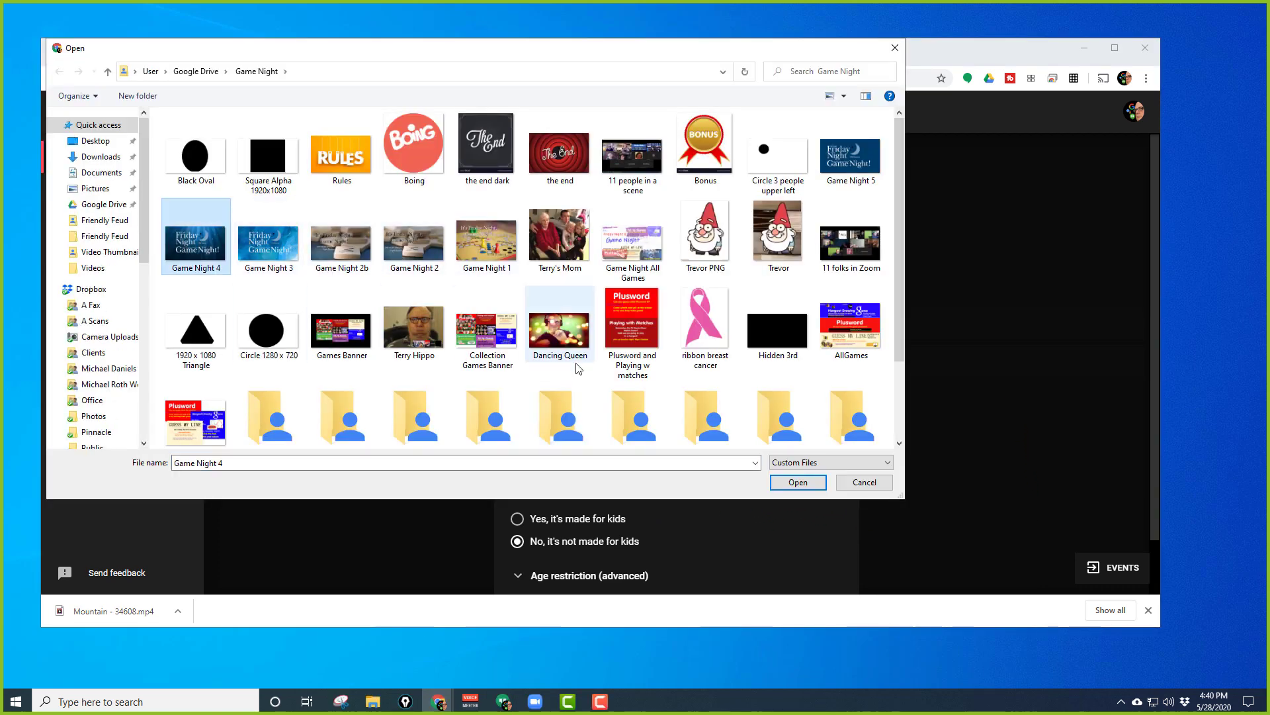
pyautogui.click(798, 482)
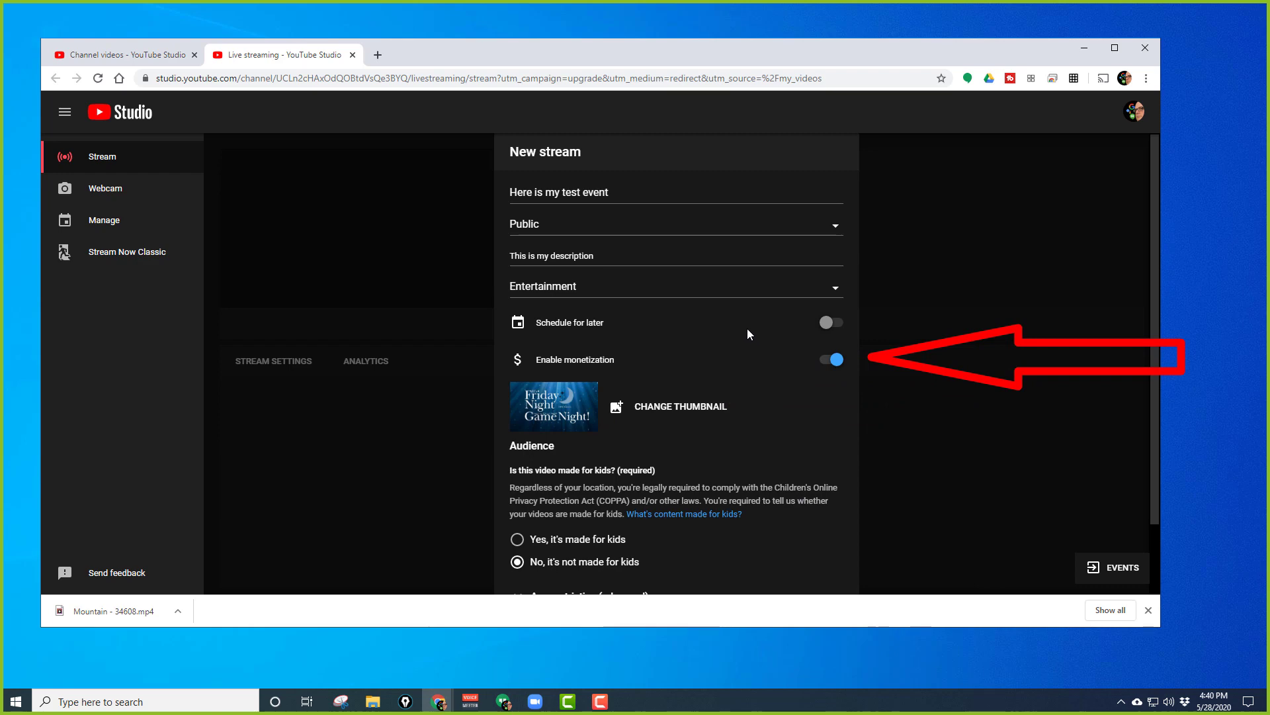
# - Schedule the stream for later, on Fri, May 29 at 2:00 PM
pyautogui.click(832, 324)
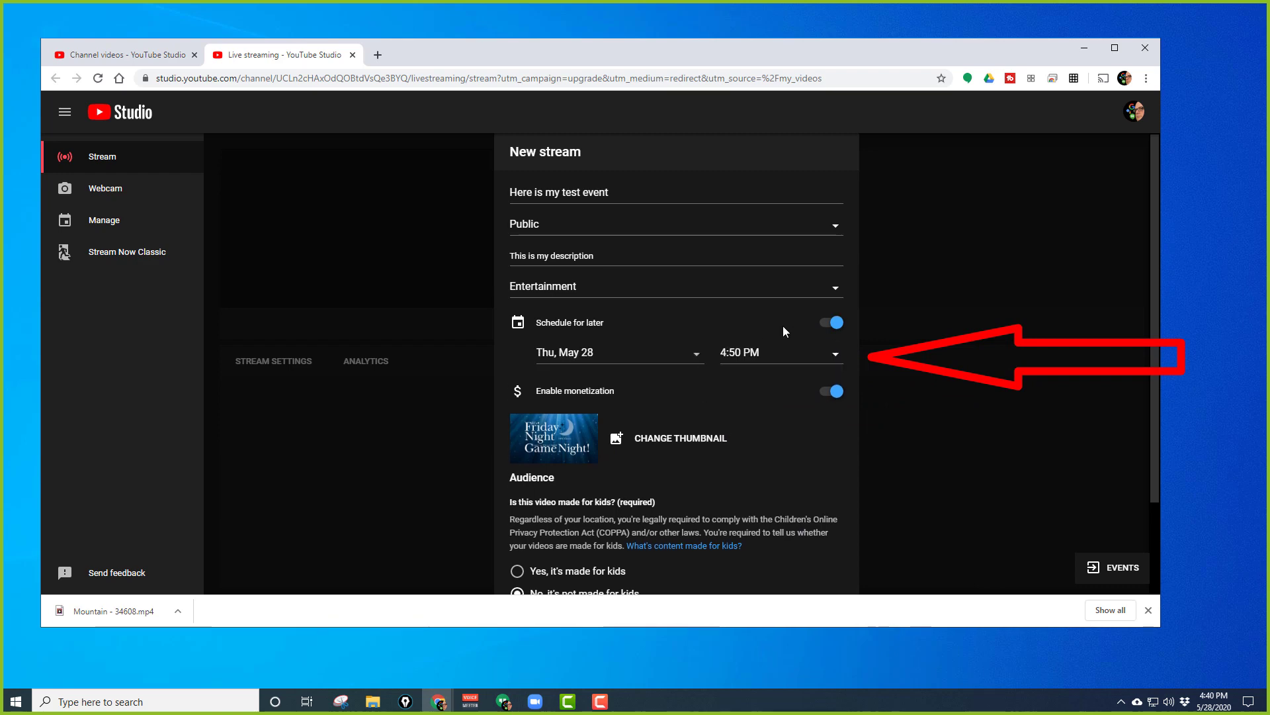
pyautogui.click(642, 358)
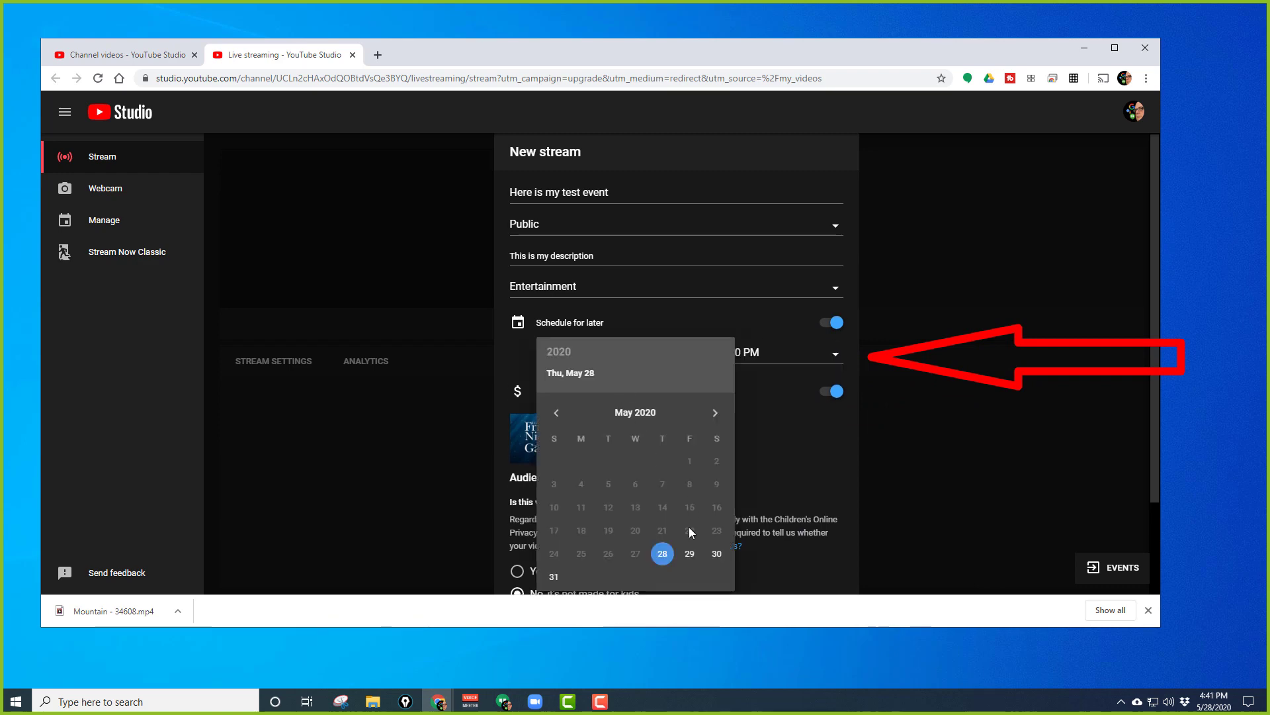
pyautogui.click(689, 554)
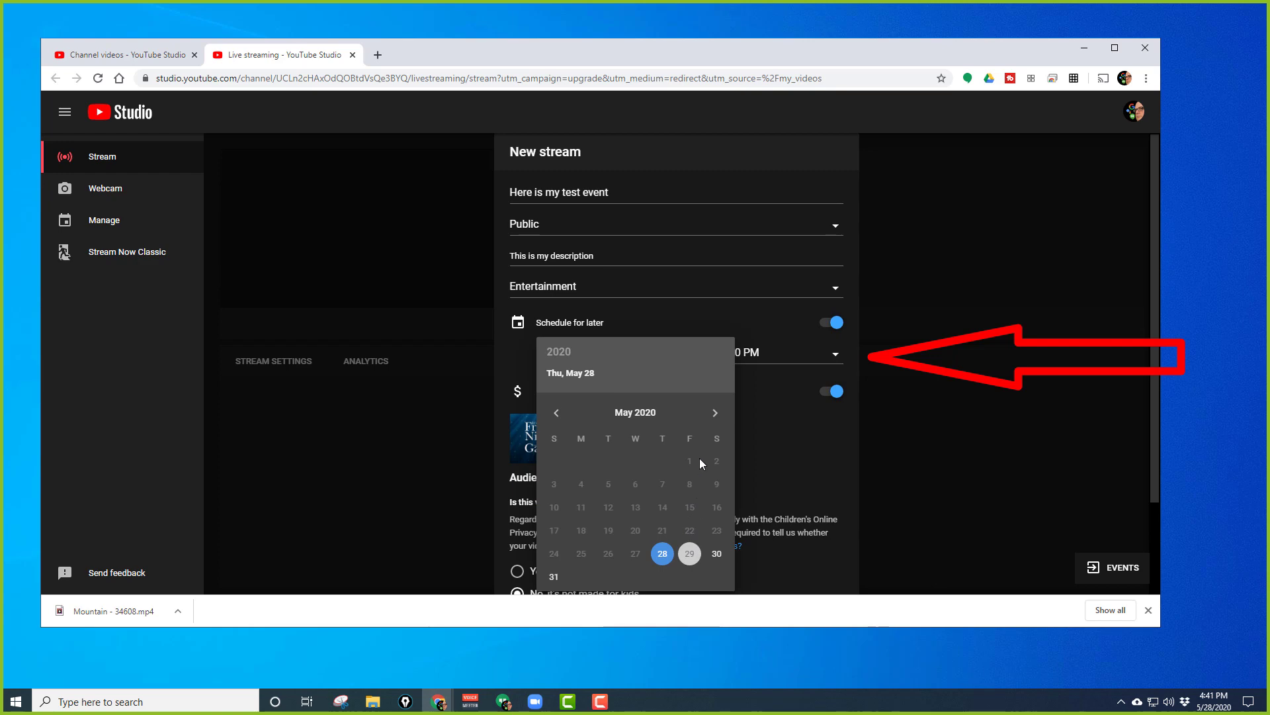
pyautogui.click(775, 357)
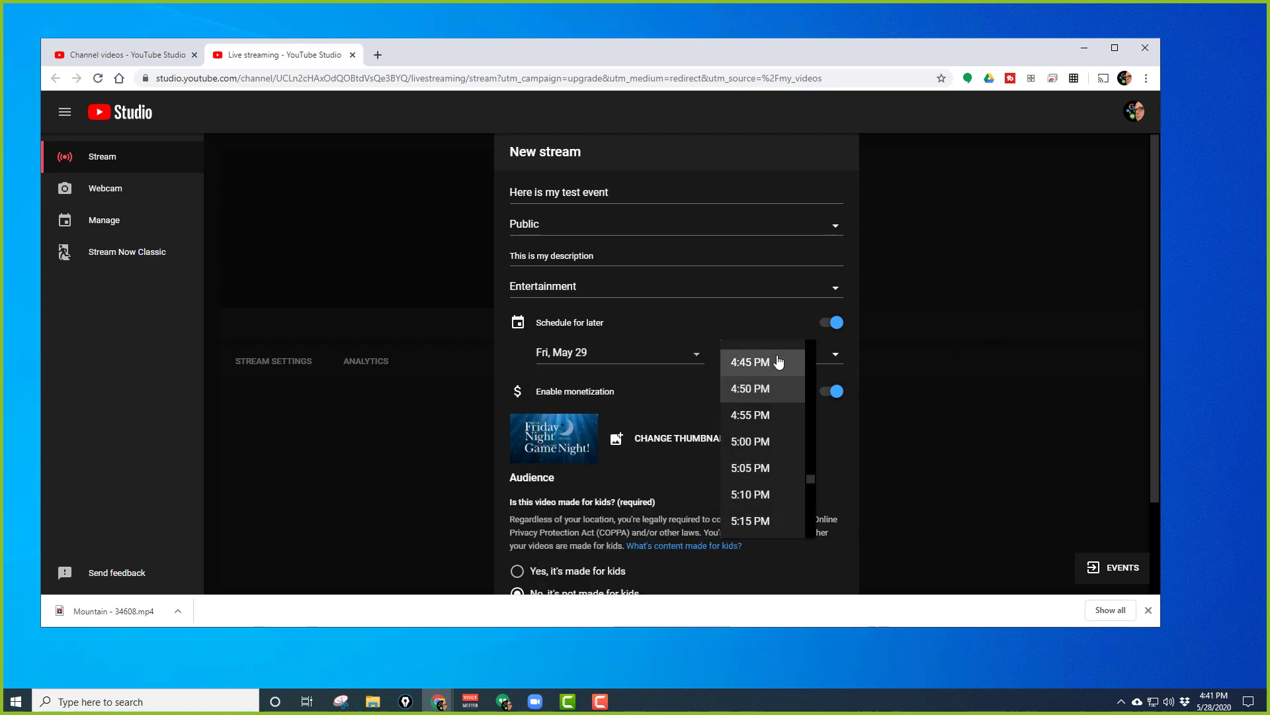
pyautogui.scroll(20, 779, 364)
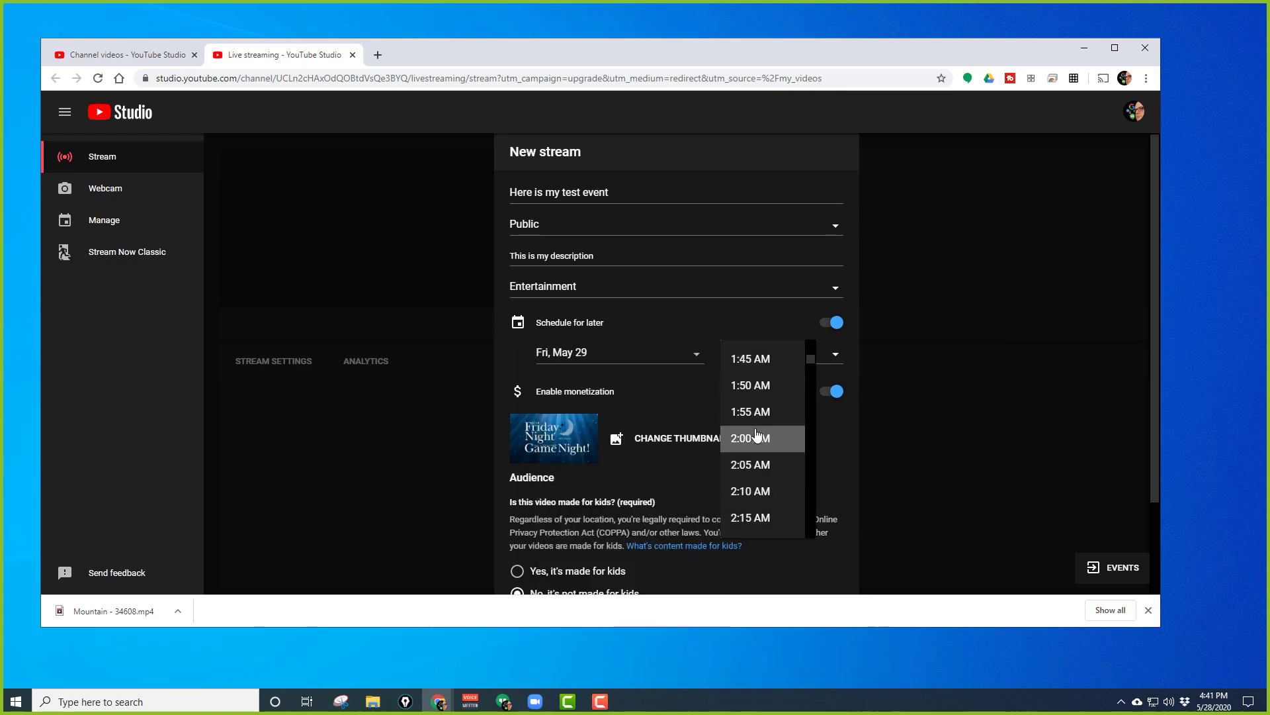
pyautogui.scroll(-18, 772, 436)
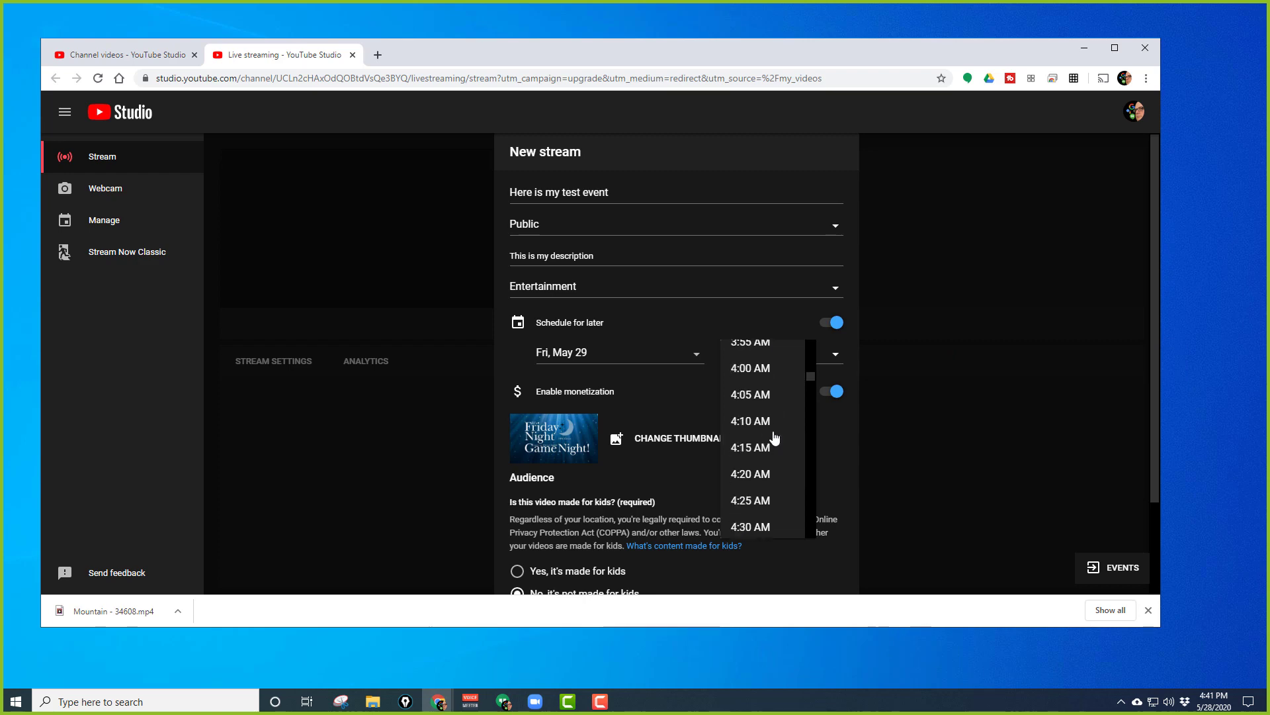
pyautogui.scroll(-20, 774, 437)
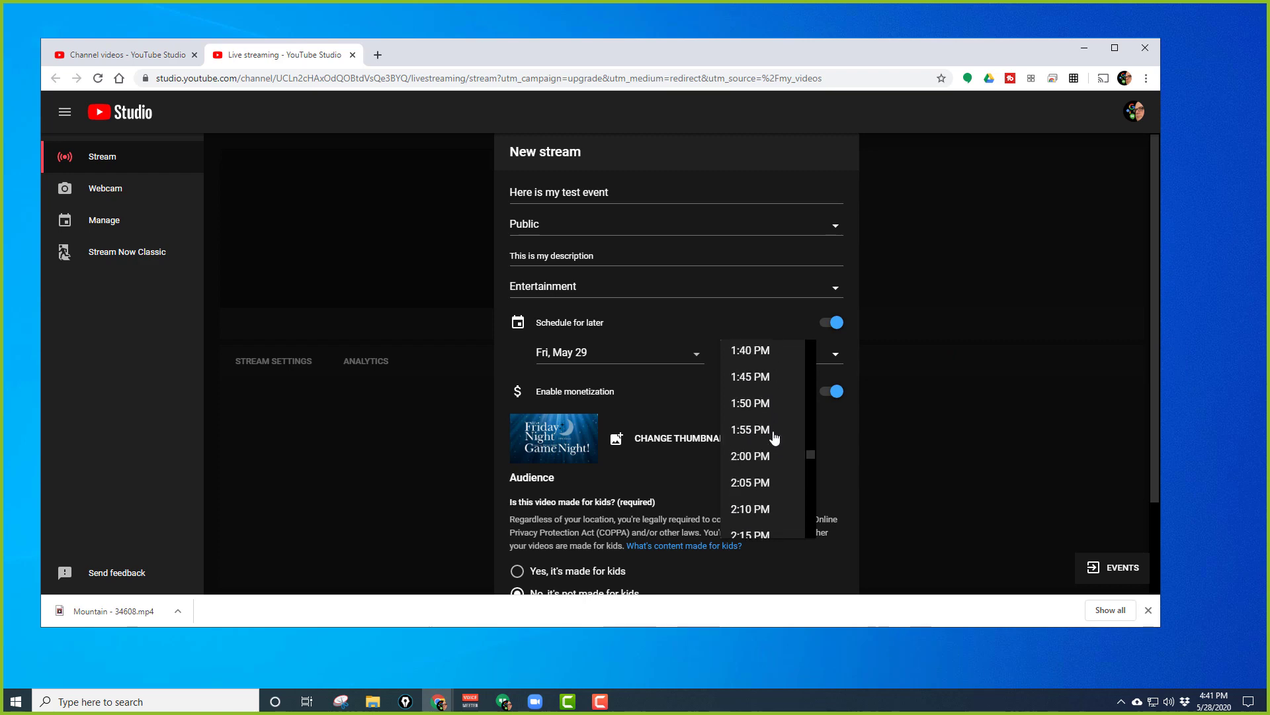
pyautogui.scroll(10, 774, 437)
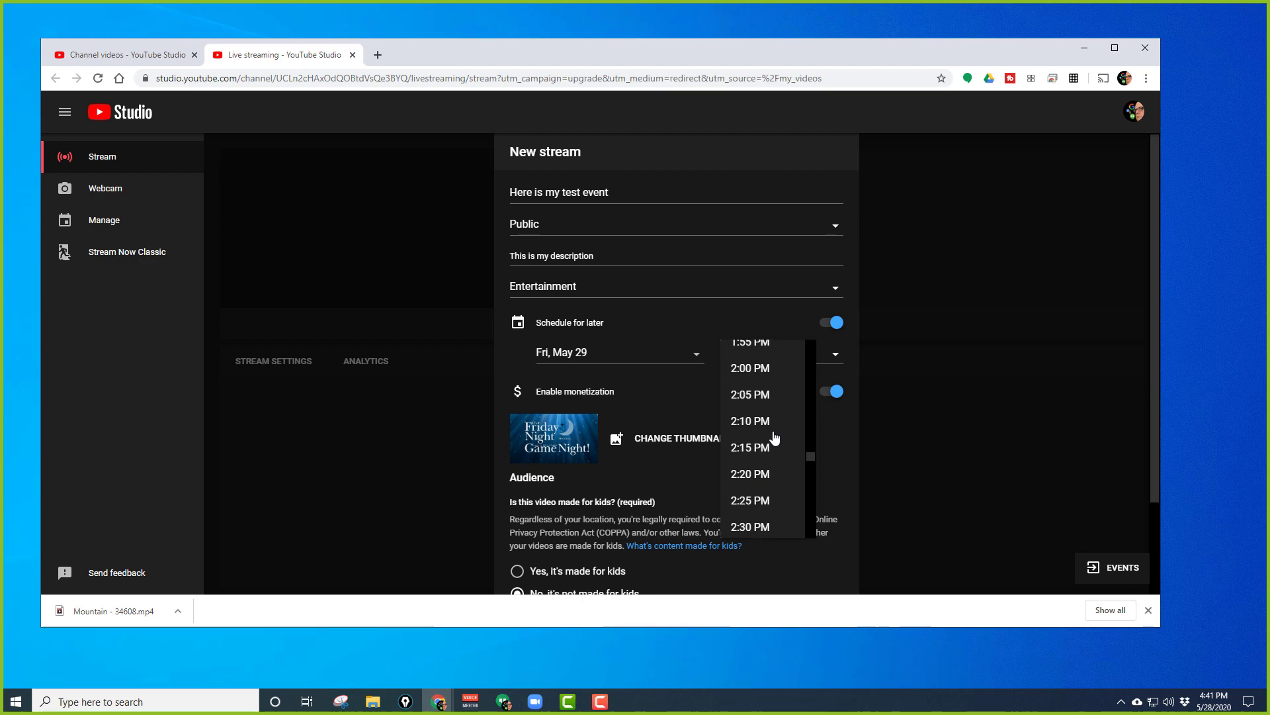
pyautogui.scroll(1, 774, 437)
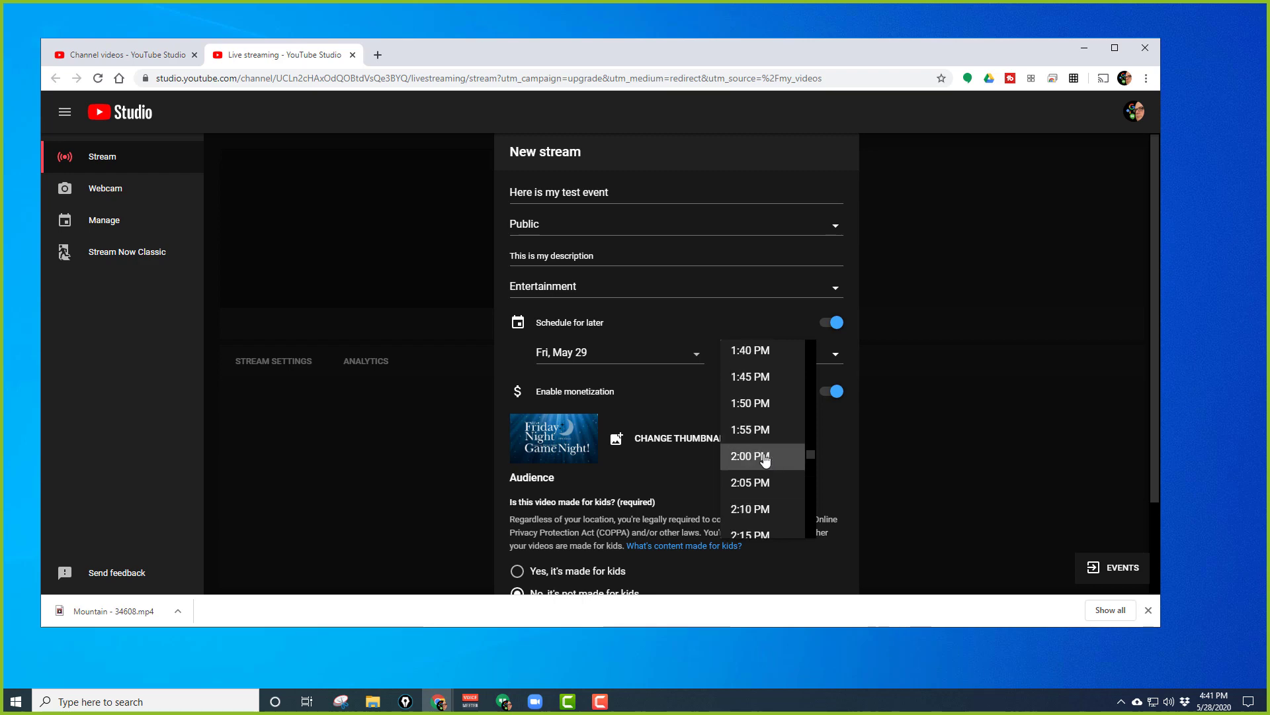
pyautogui.click(761, 454)
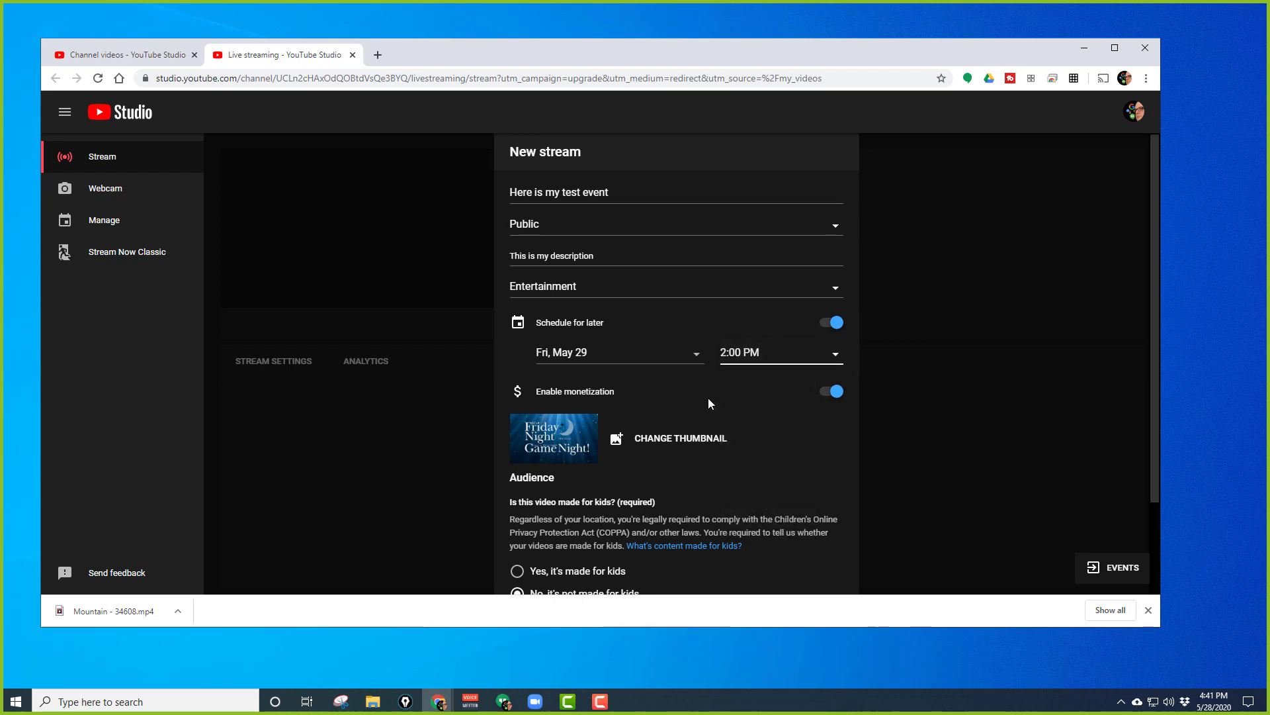
# - Extend the description with "Here is a link" and the hashtag "#tinkeringwithtech", separated by blank lines
pyautogui.click(611, 257)
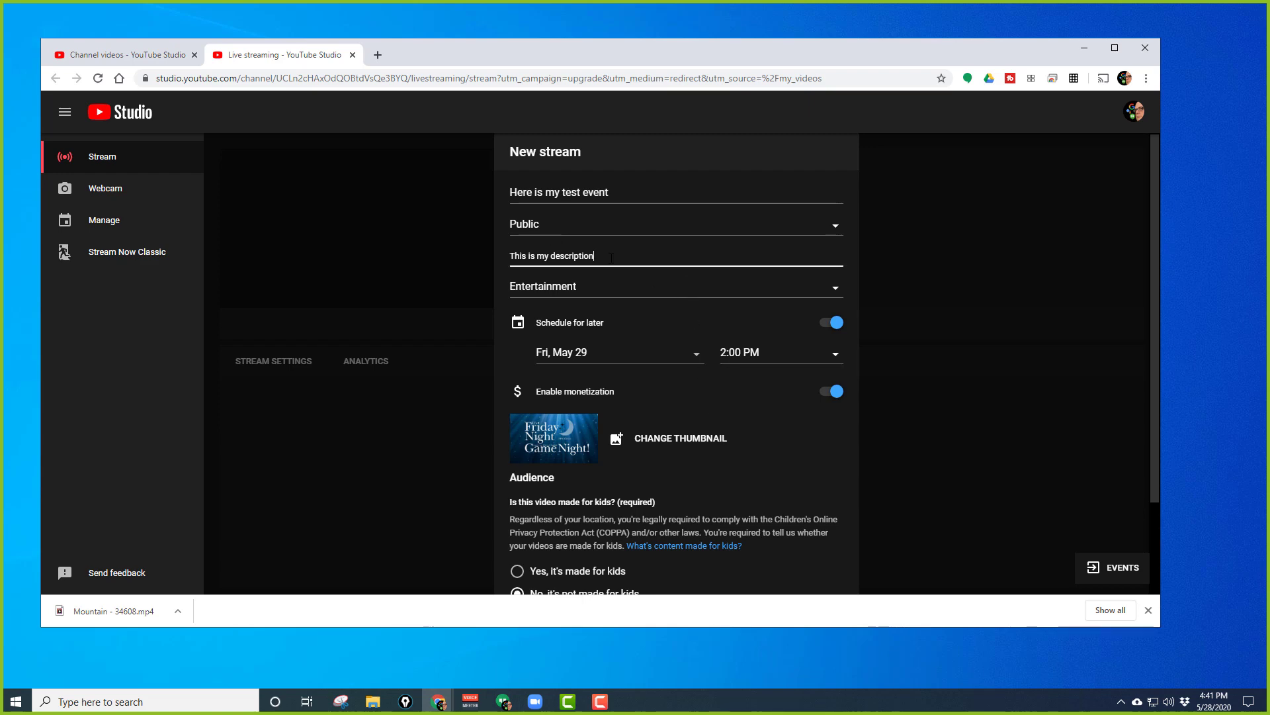
pyautogui.press('Return')
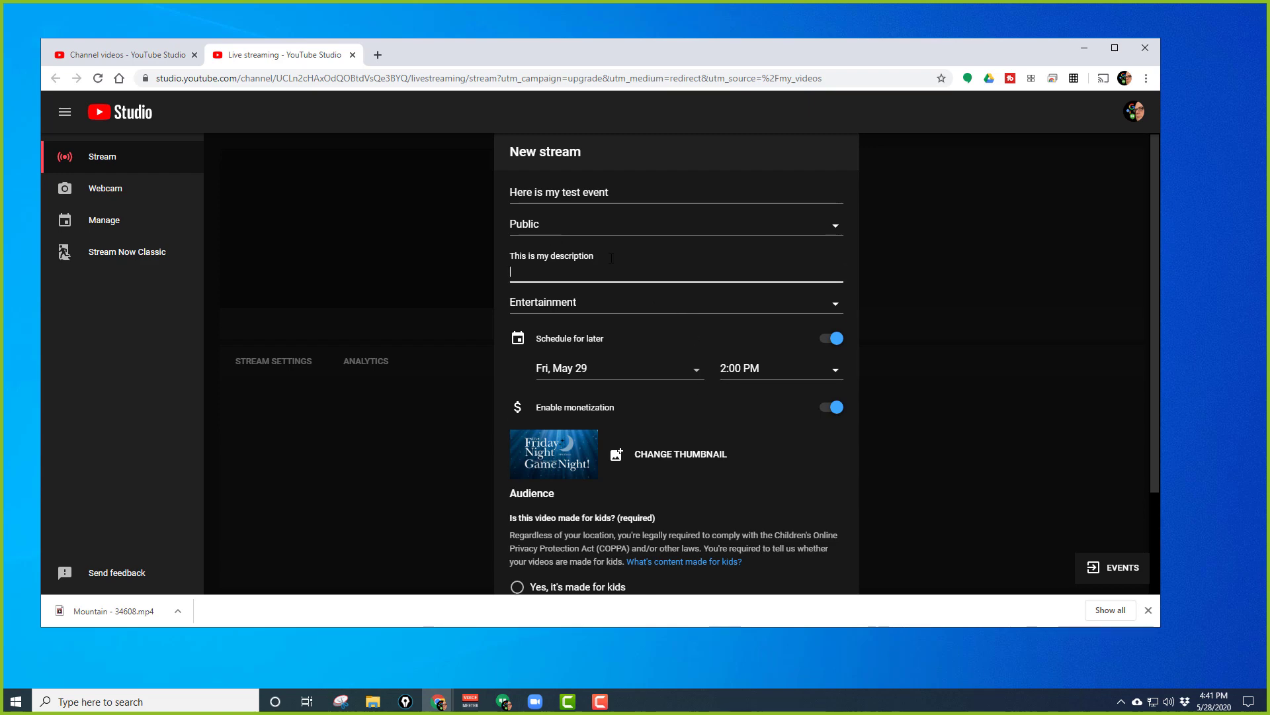
pyautogui.press('Return')
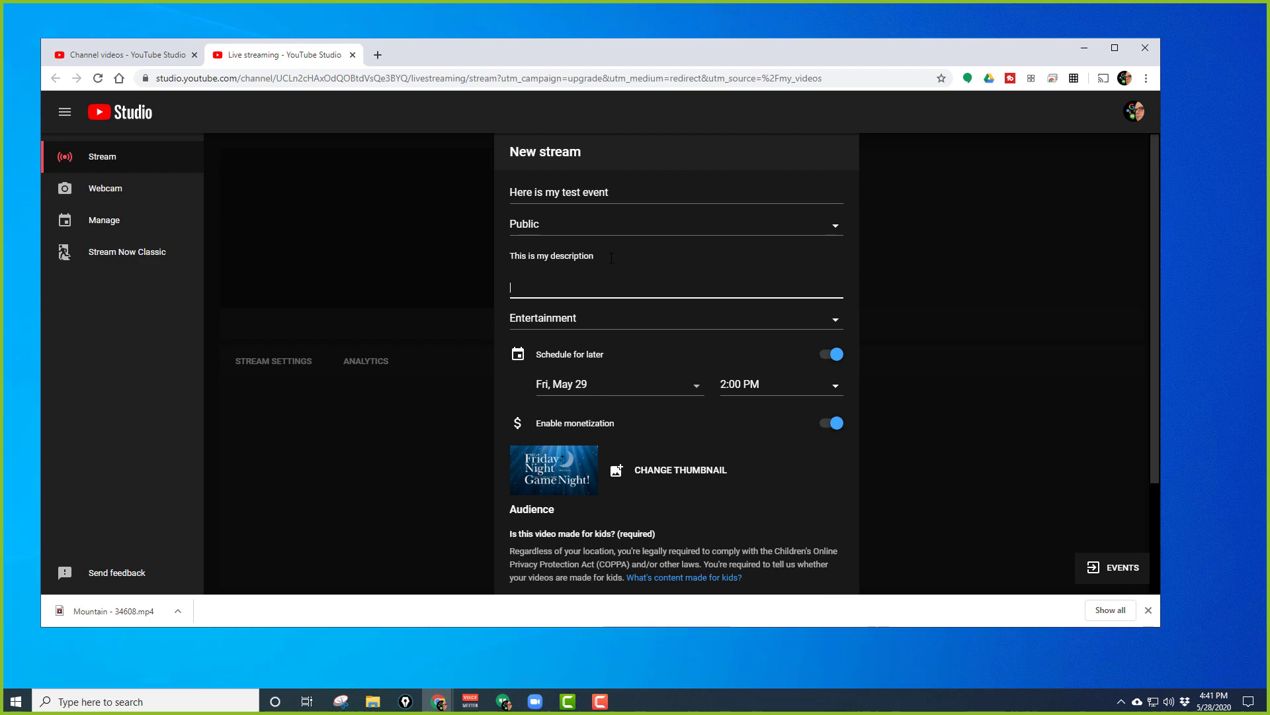
pyautogui.write('Here is a link')
pyautogui.press('Return')
pyautogui.press('Return')
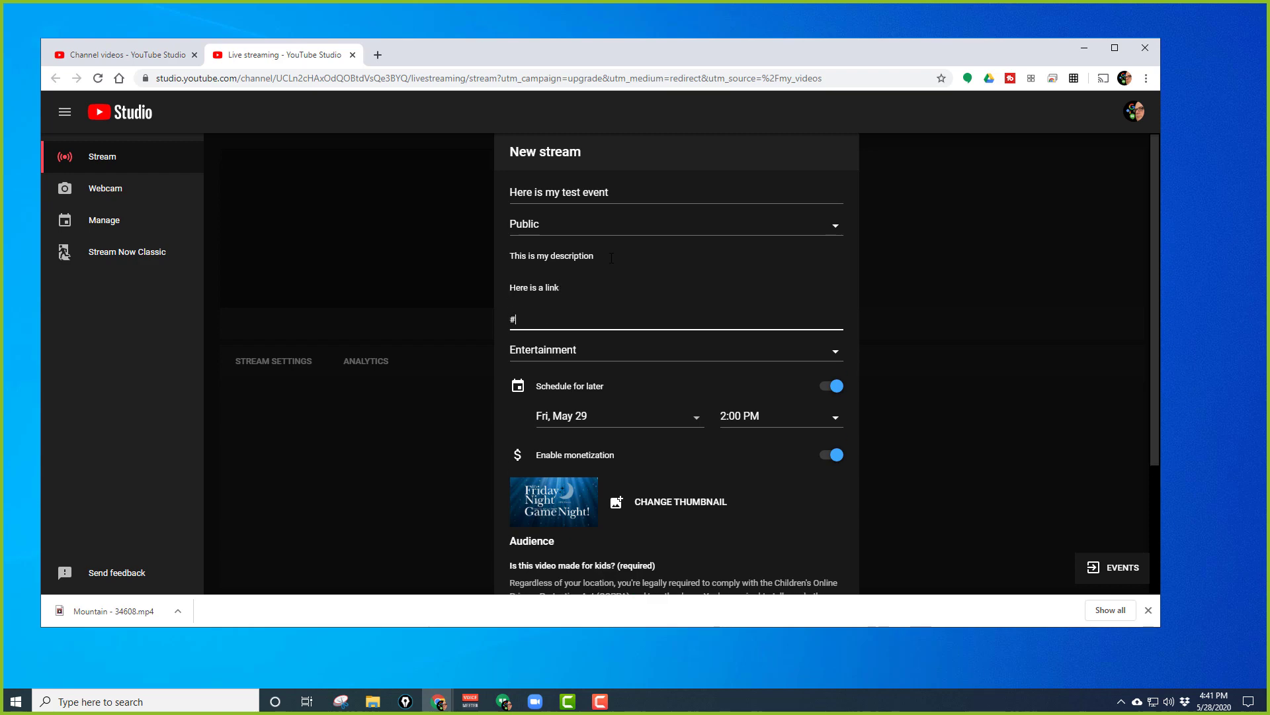
pyautogui.write('#tinkering')
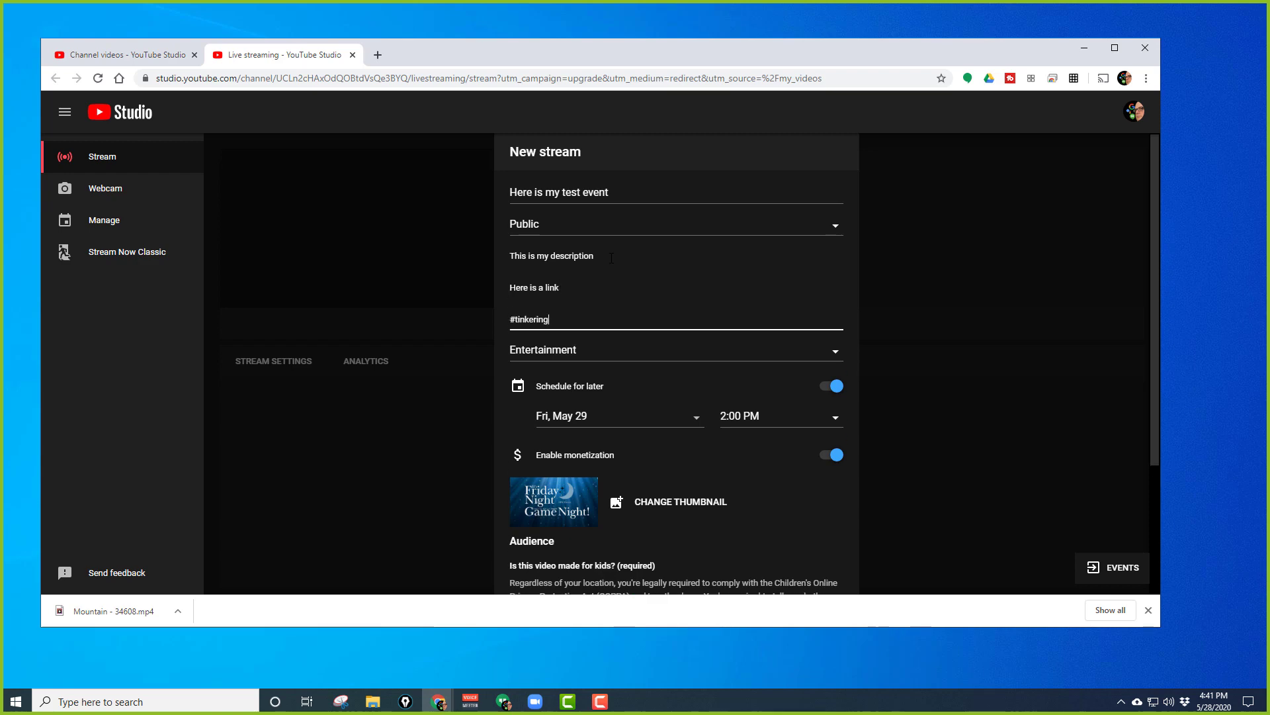
pyautogui.write('with te')
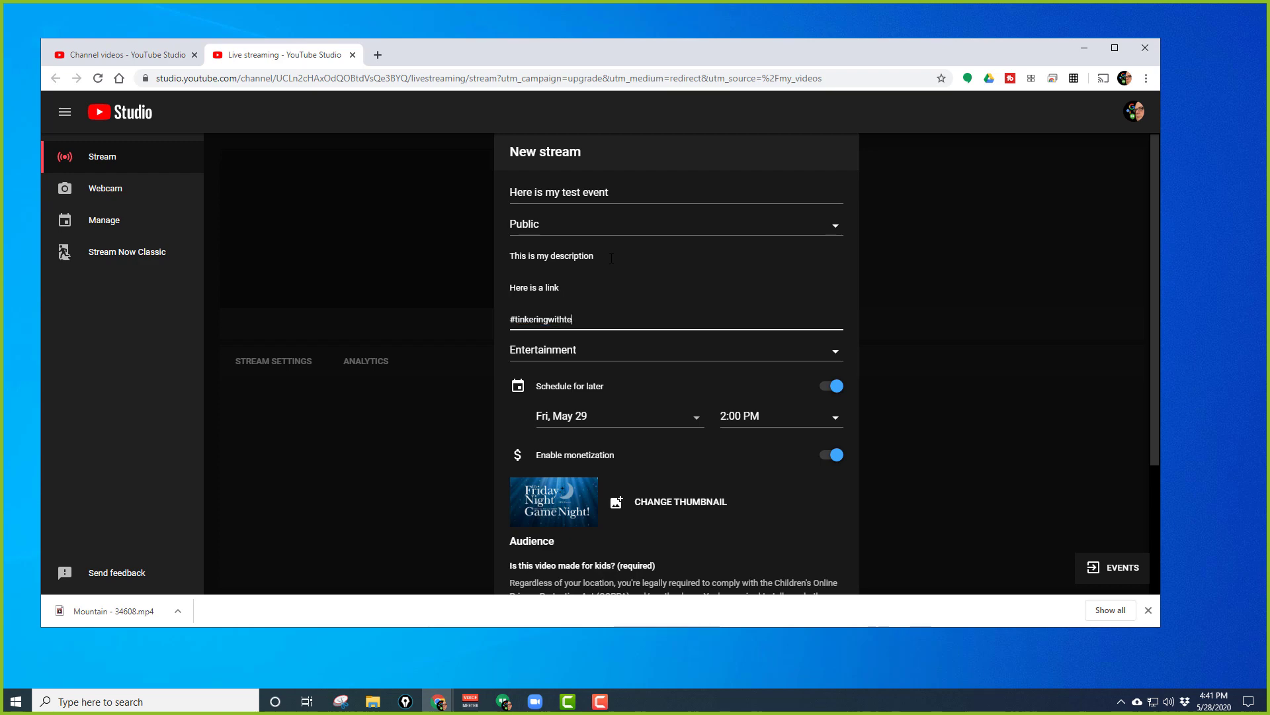
pyautogui.write('ch')
pyautogui.press('Return')
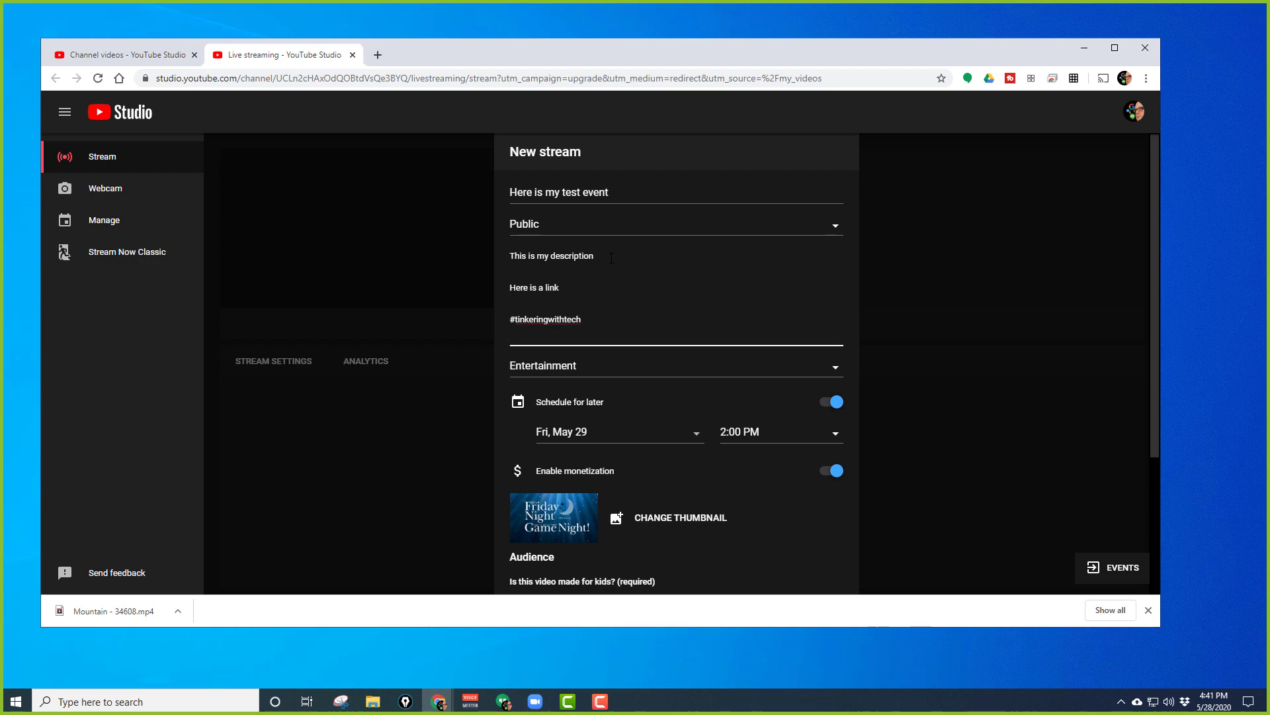
# - Check the completed new stream form and create the stream
pyautogui.scroll(-3, 669, 272)
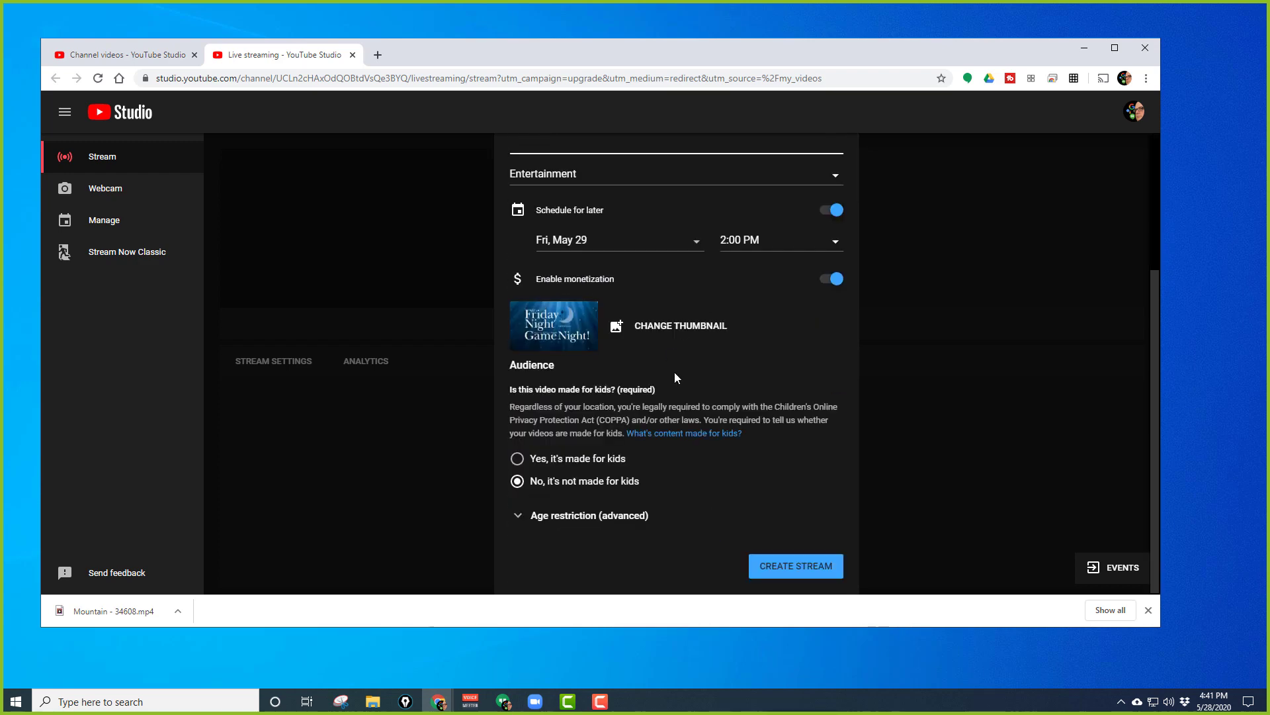
pyautogui.scroll(3, 673, 374)
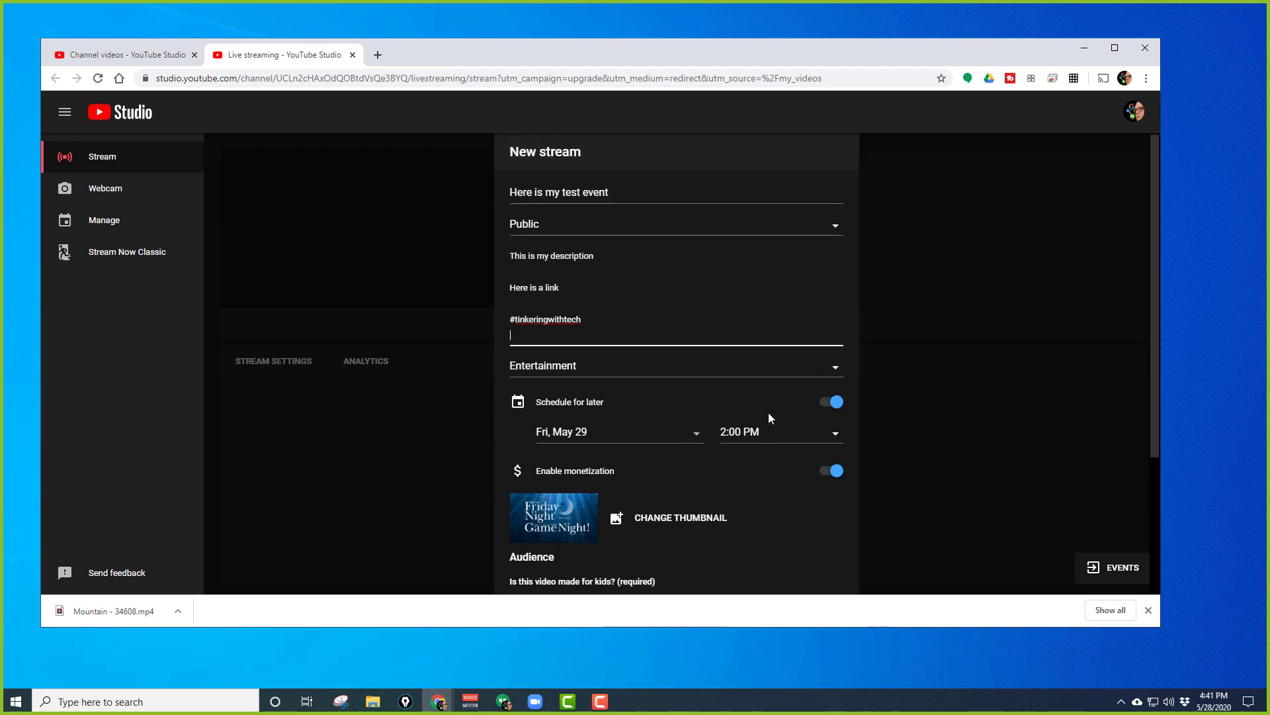
pyautogui.scroll(-3, 657, 306)
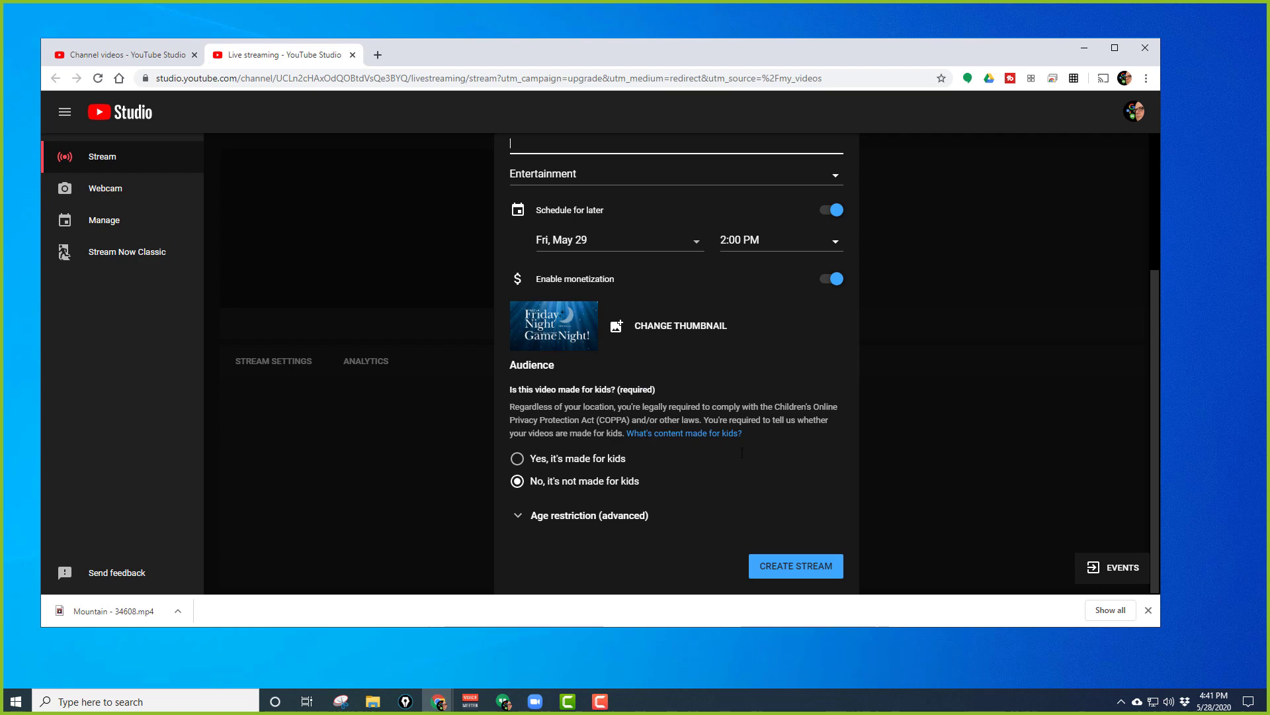
pyautogui.click(801, 566)
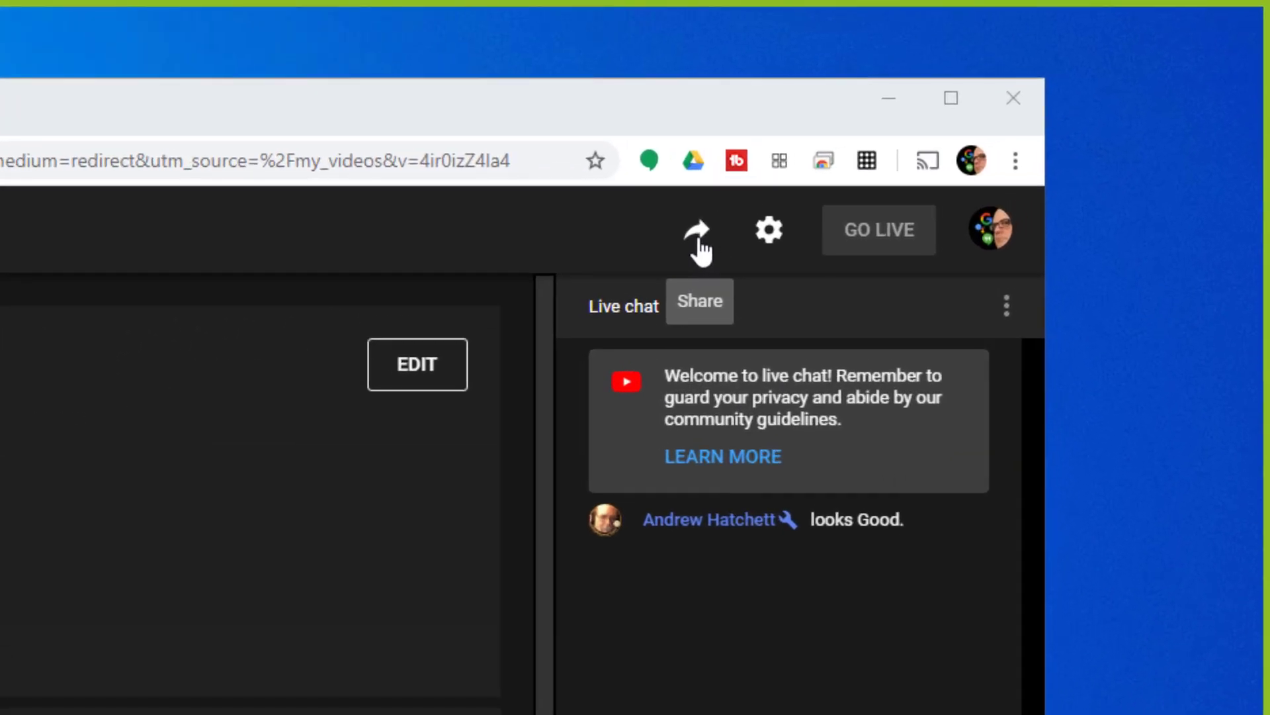
# - View the new stream's sharing options, then review its settings in the edit form and close it
pyautogui.click(700, 242)
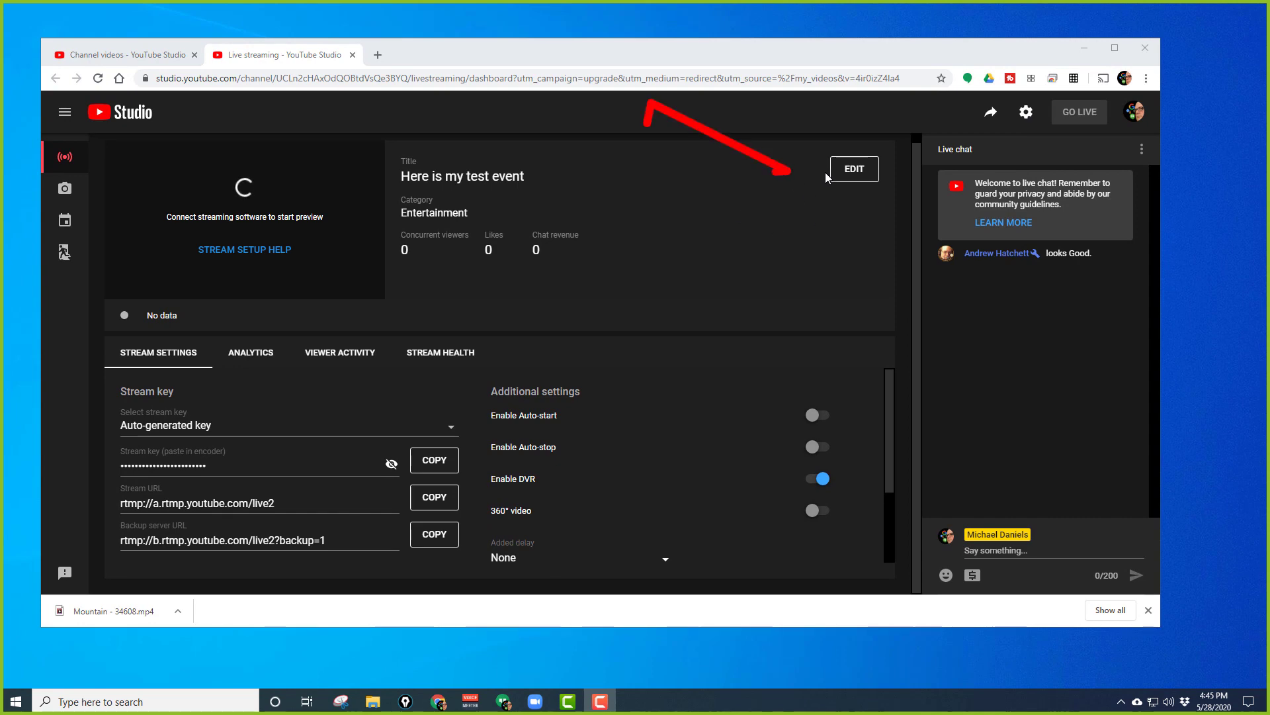
pyautogui.click(860, 175)
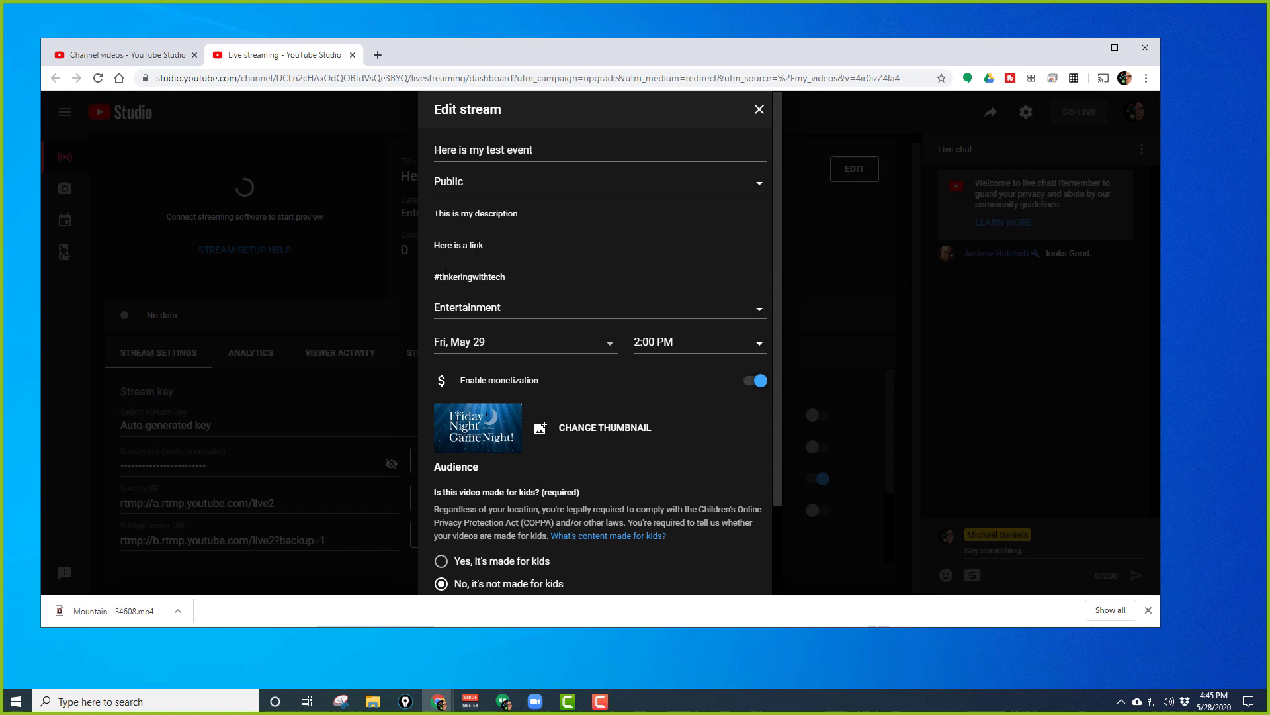
pyautogui.scroll(-2, 598, 265)
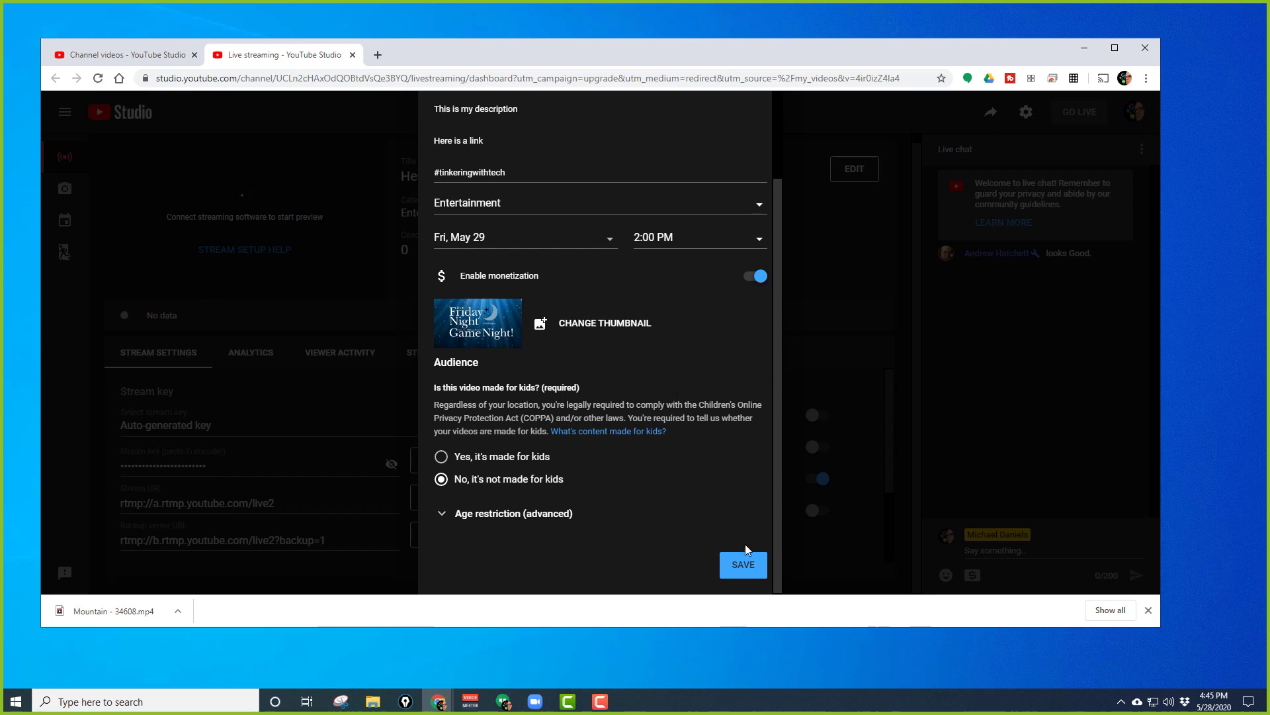
pyautogui.scroll(2, 728, 516)
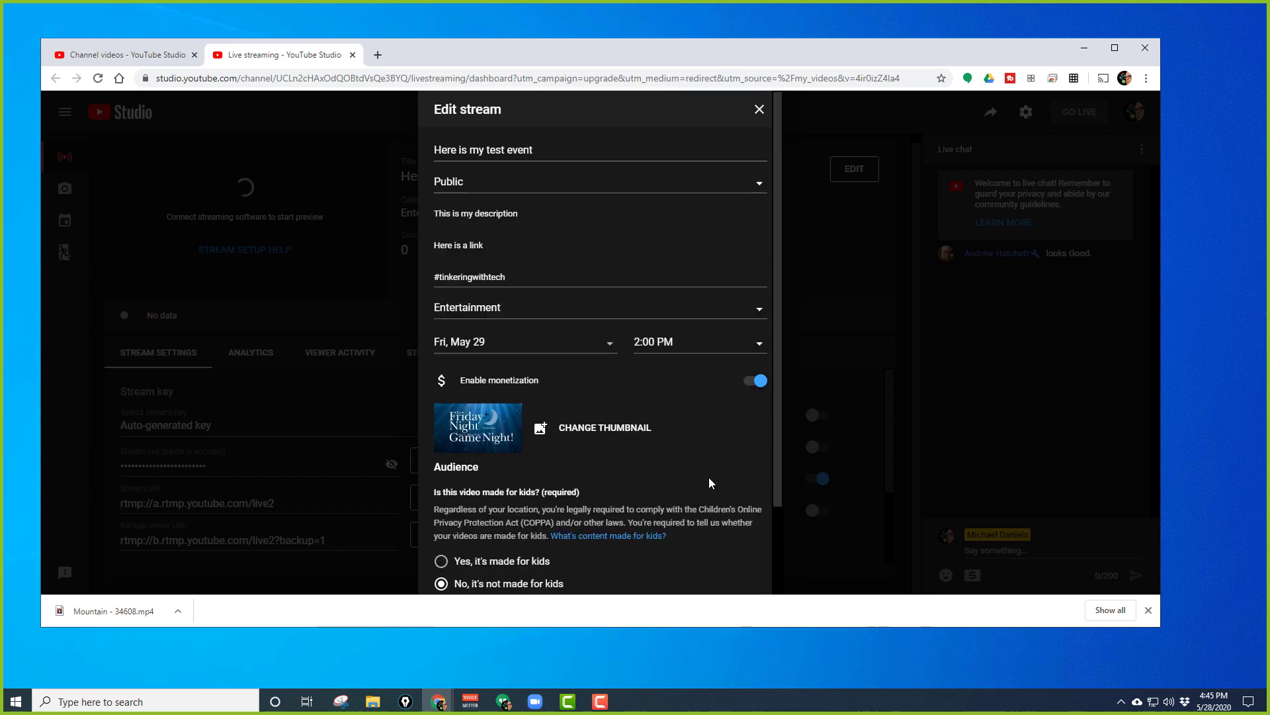
pyautogui.click(759, 110)
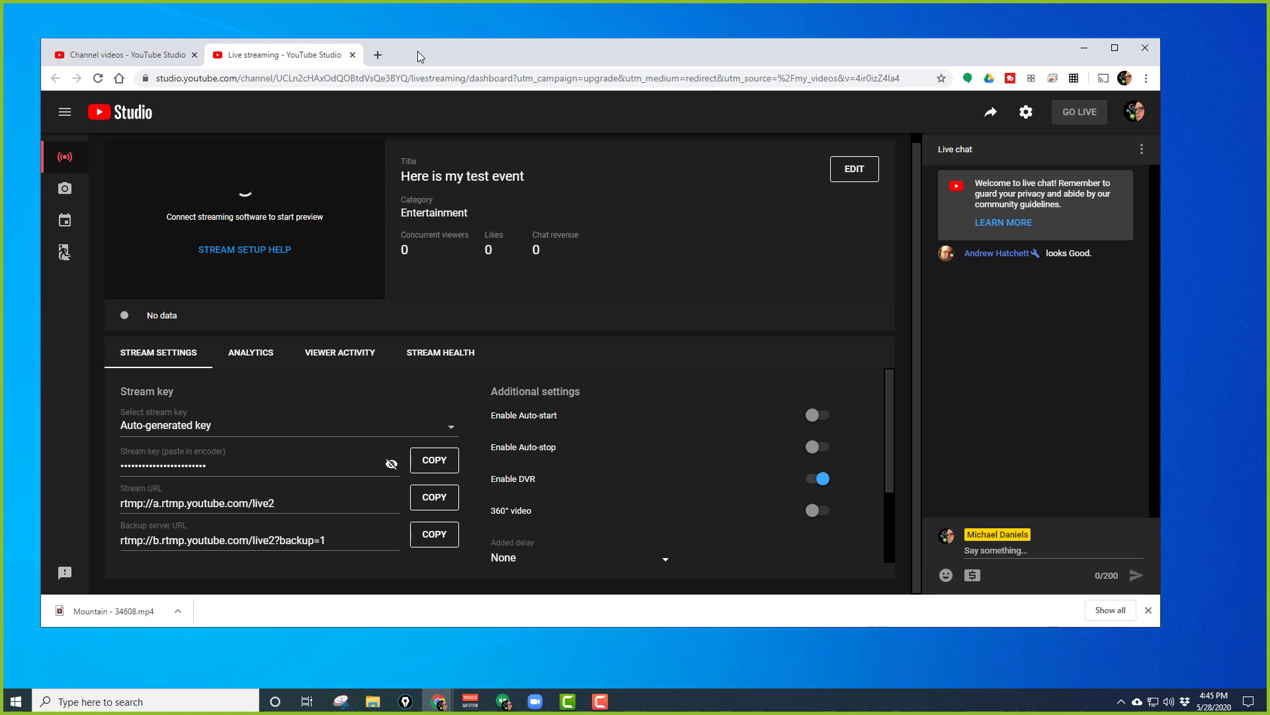
# - Close the live streaming page, refresh the channel's live video list and open the details of "Here is my test event"
pyautogui.click(352, 55)
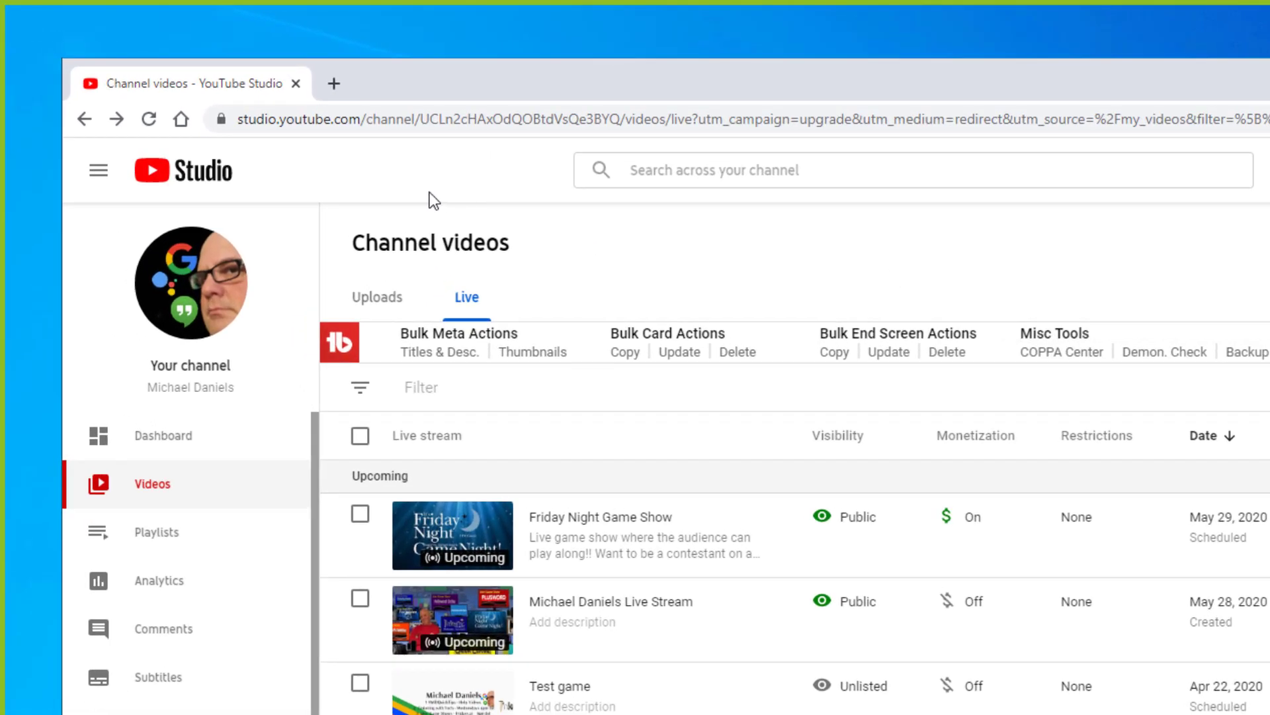
pyautogui.click(153, 123)
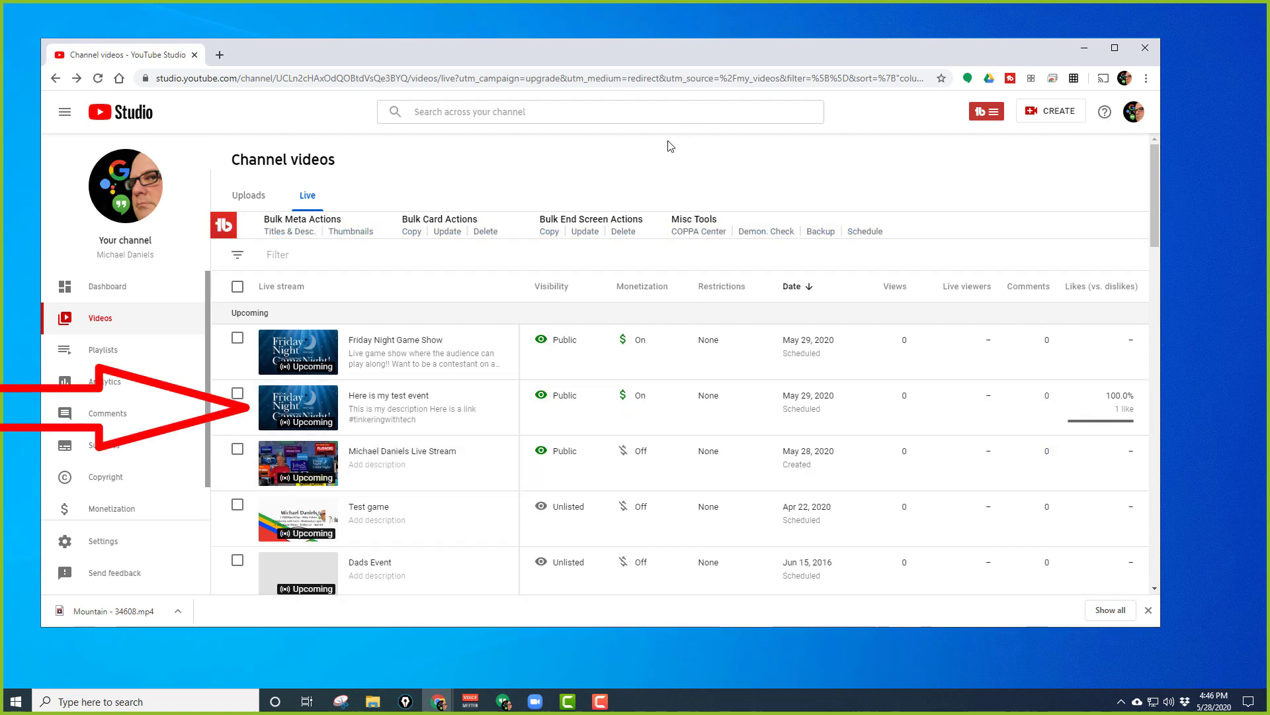
pyautogui.moveTo(388, 409)
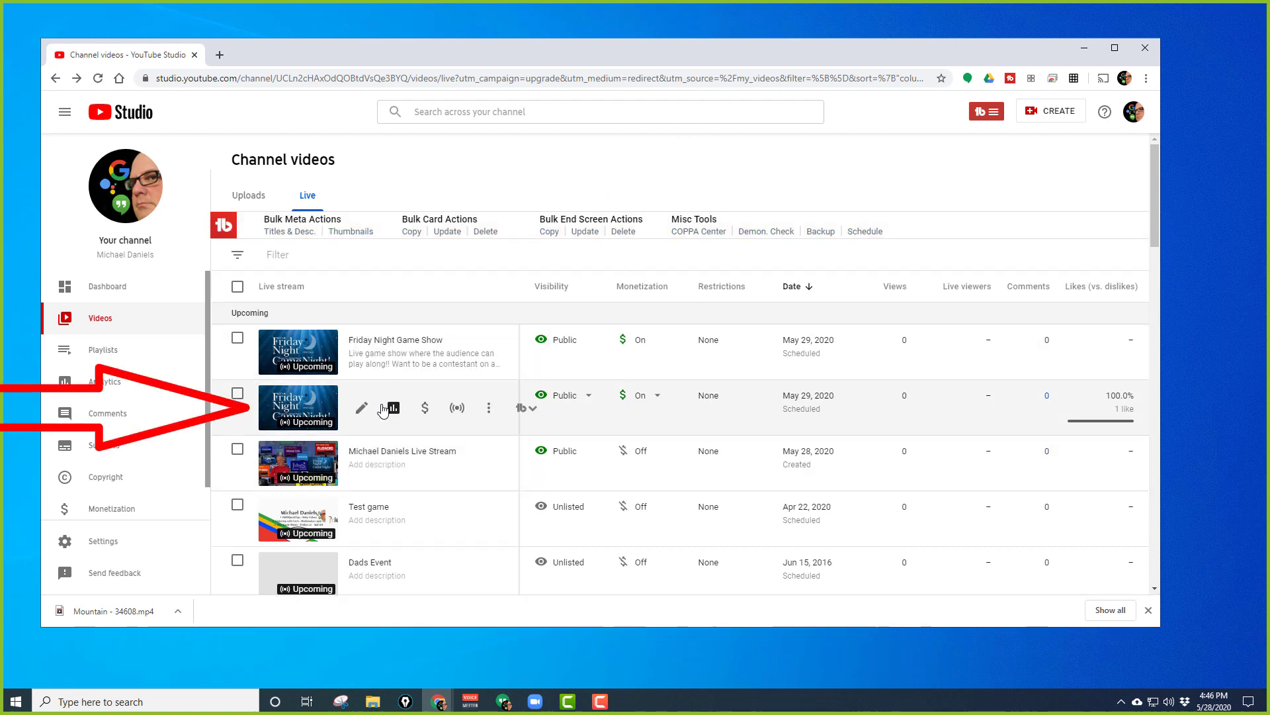
pyautogui.click(362, 410)
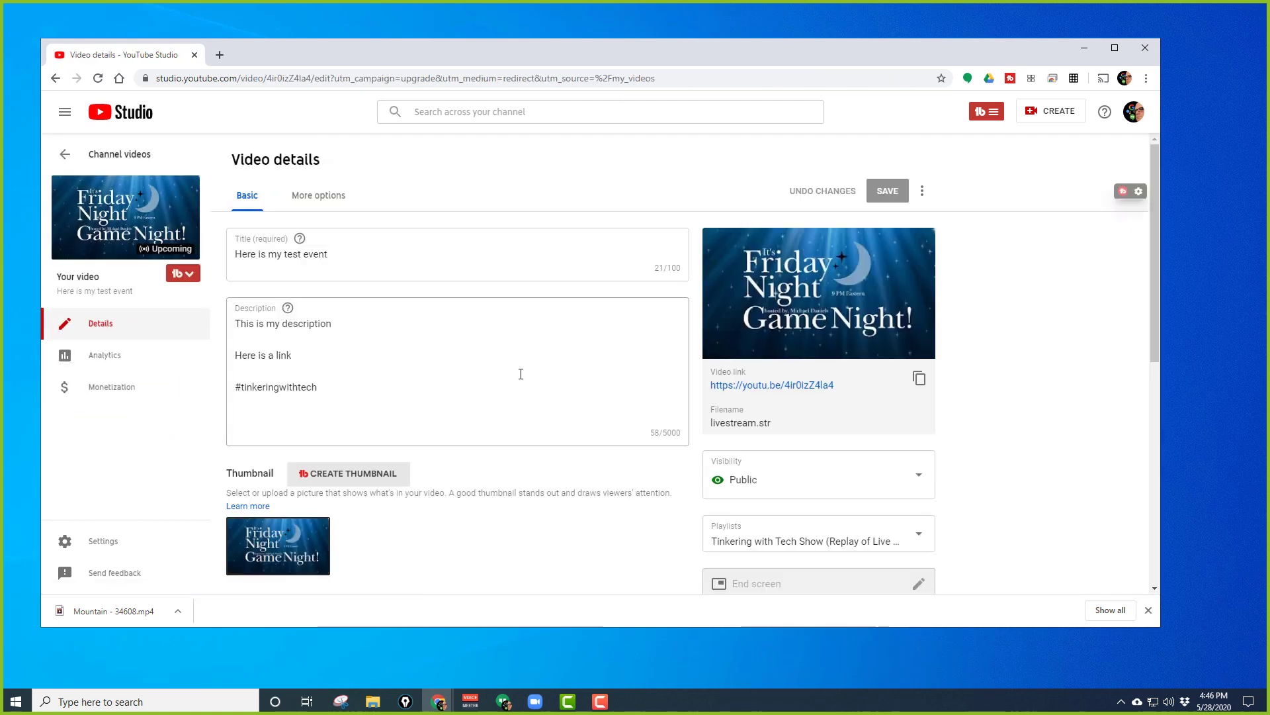
# - Try adding the tag "Test Go Live on YouTube" to the test event's video details
pyautogui.scroll(-5, 517, 373)
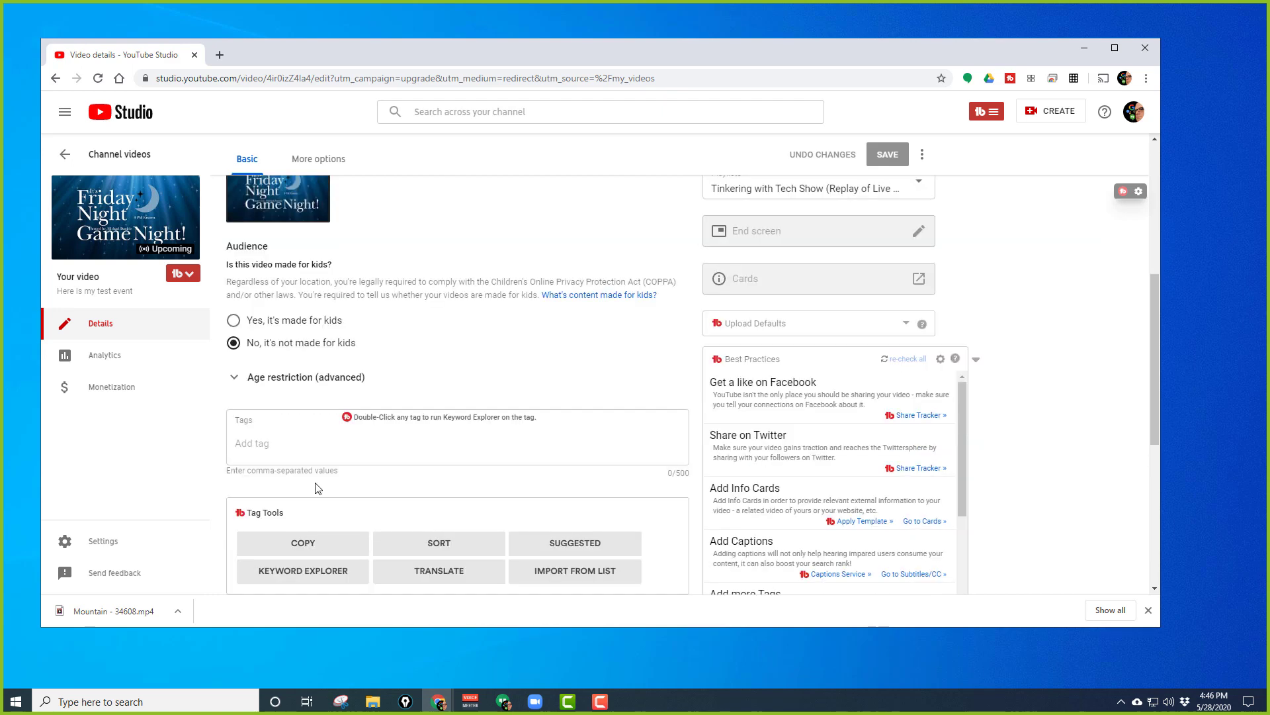
pyautogui.click(269, 442)
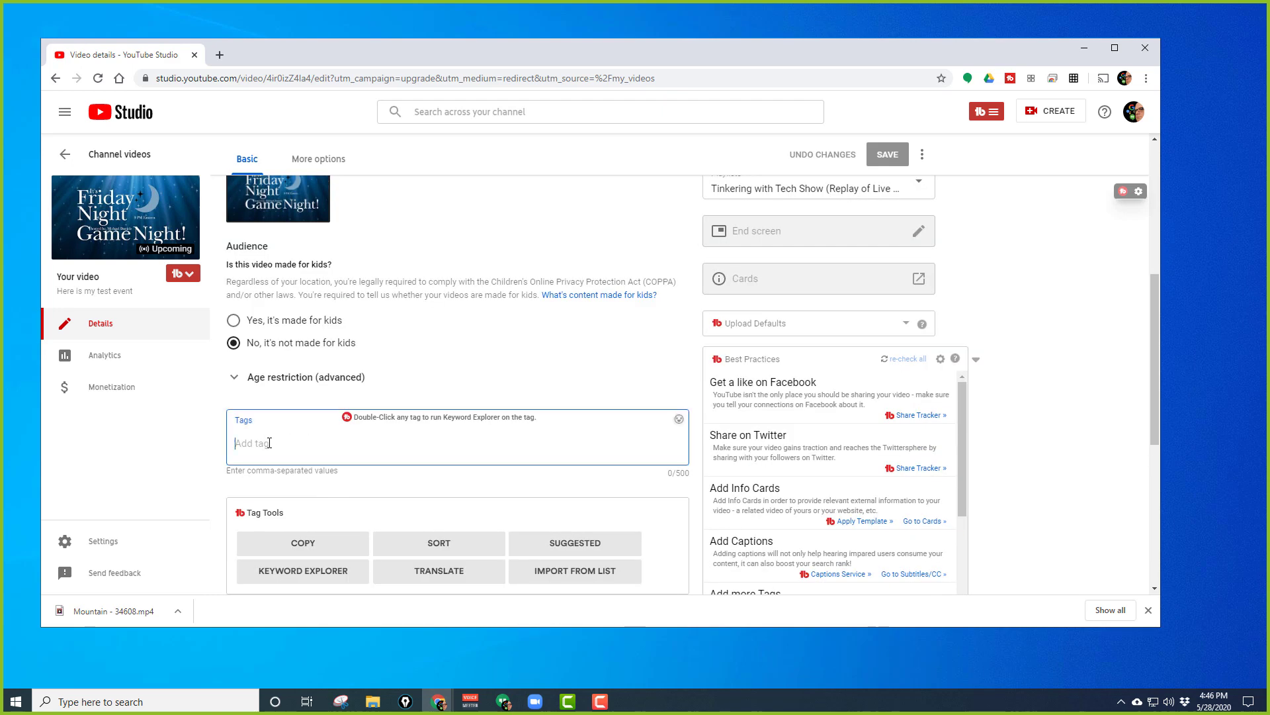
pyautogui.write('Test Go Liv')
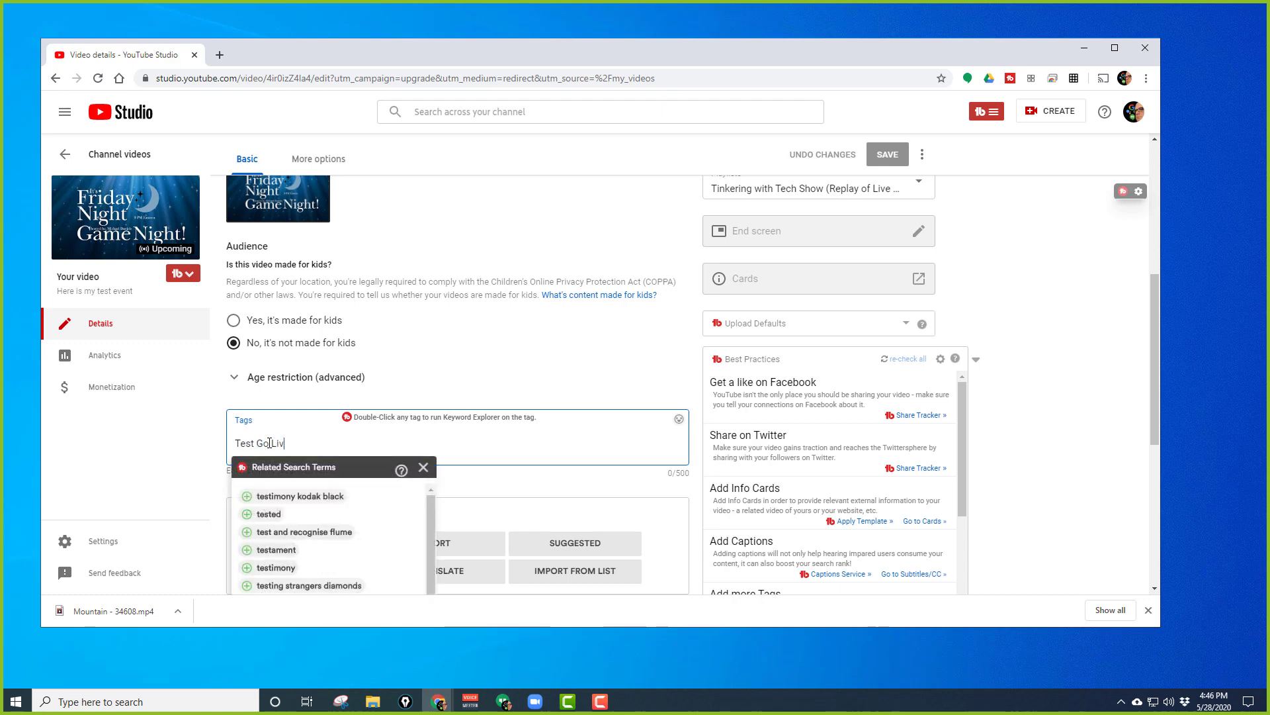
pyautogui.write('e on ')
pyautogui.write('Tuop')
pyautogui.press('BackSpace')
pyautogui.press('BackSpace')
pyautogui.write('ouTu')
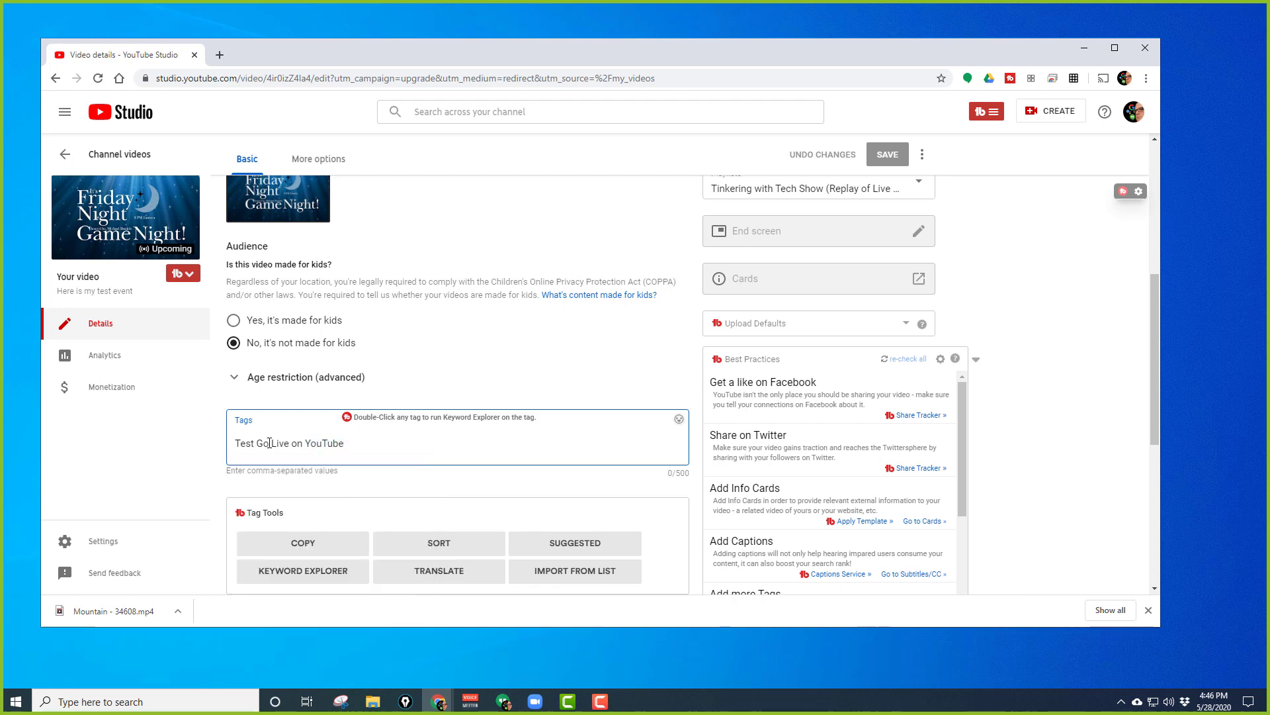
pyautogui.press('Return')
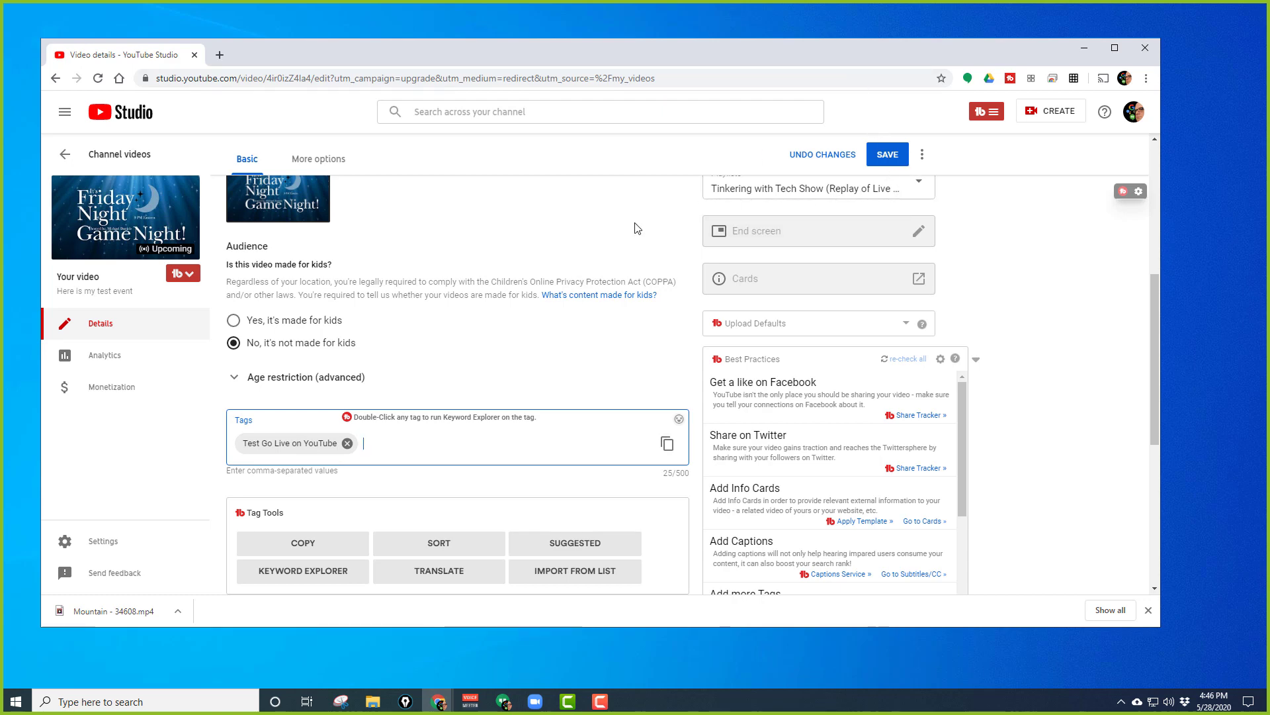
# - Leave the video details, discarding the unsaved changes, and reopen the channel's video list by way of the channel dashboard
pyautogui.scroll(5, 613, 240)
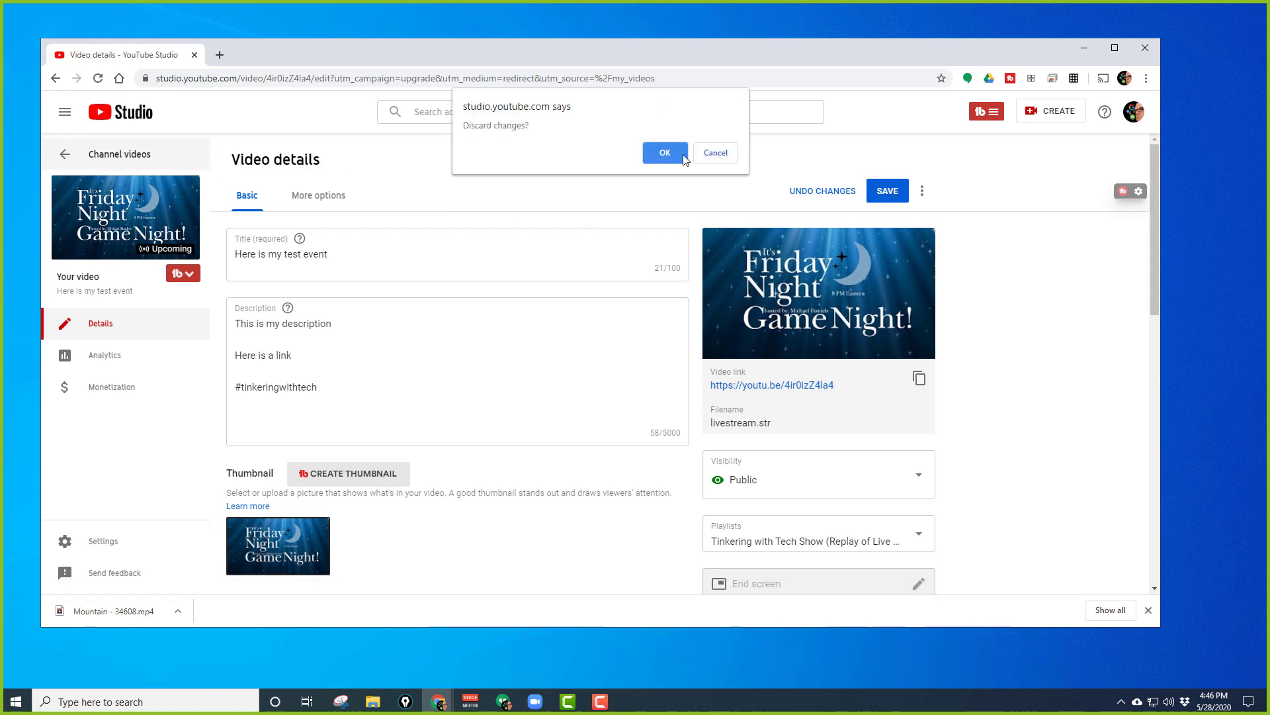
pyautogui.click(681, 157)
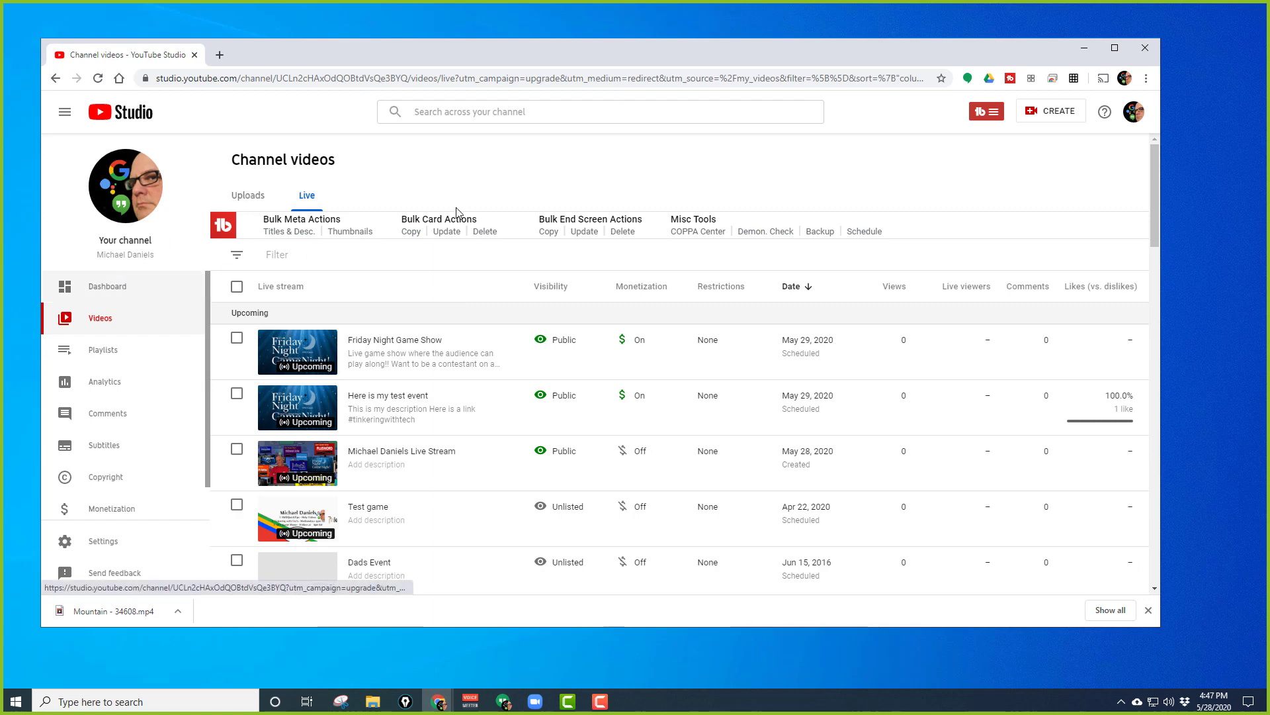
pyautogui.click(102, 291)
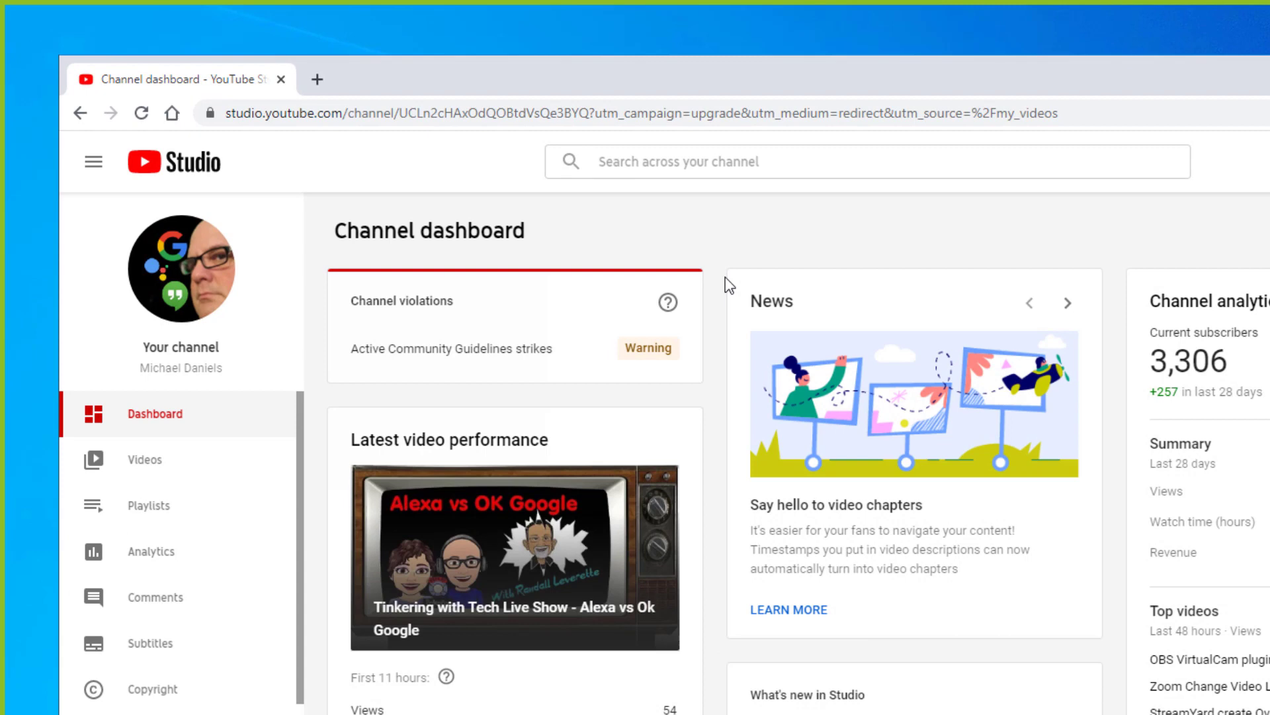
pyautogui.click(206, 444)
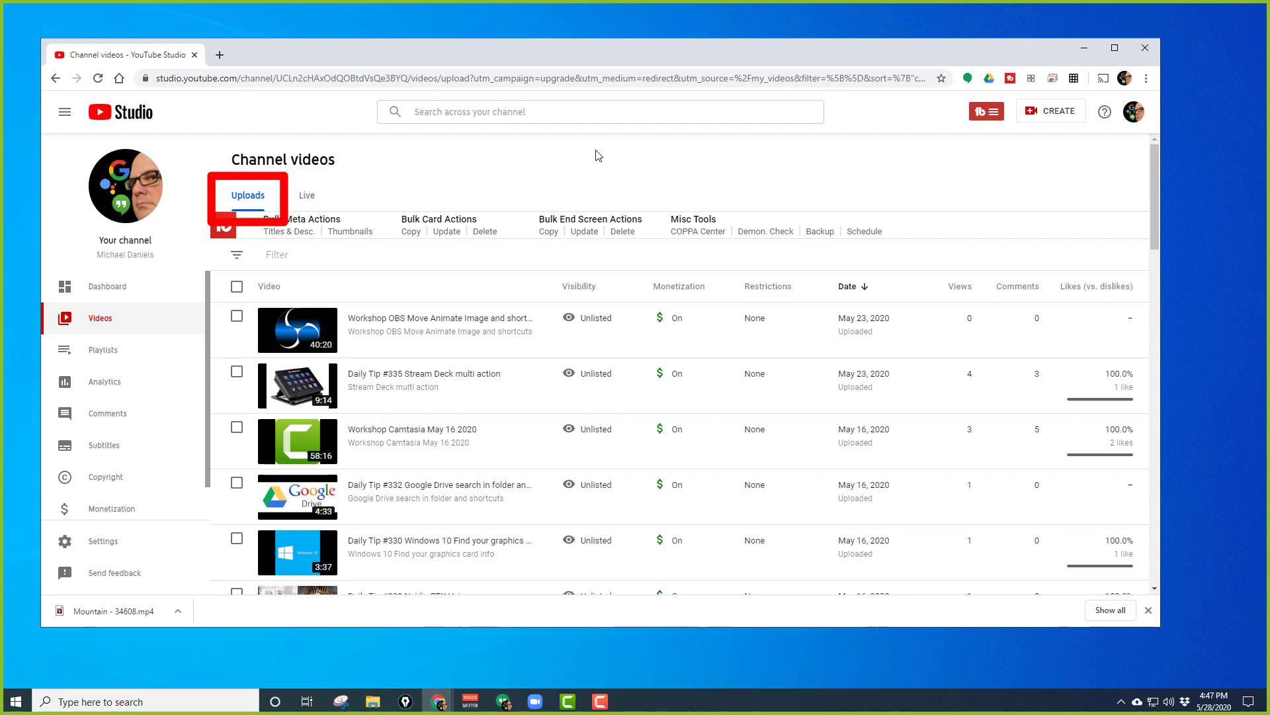
# - Show the channel's live videos and look through the upcoming streams and the live replays
pyautogui.click(307, 199)
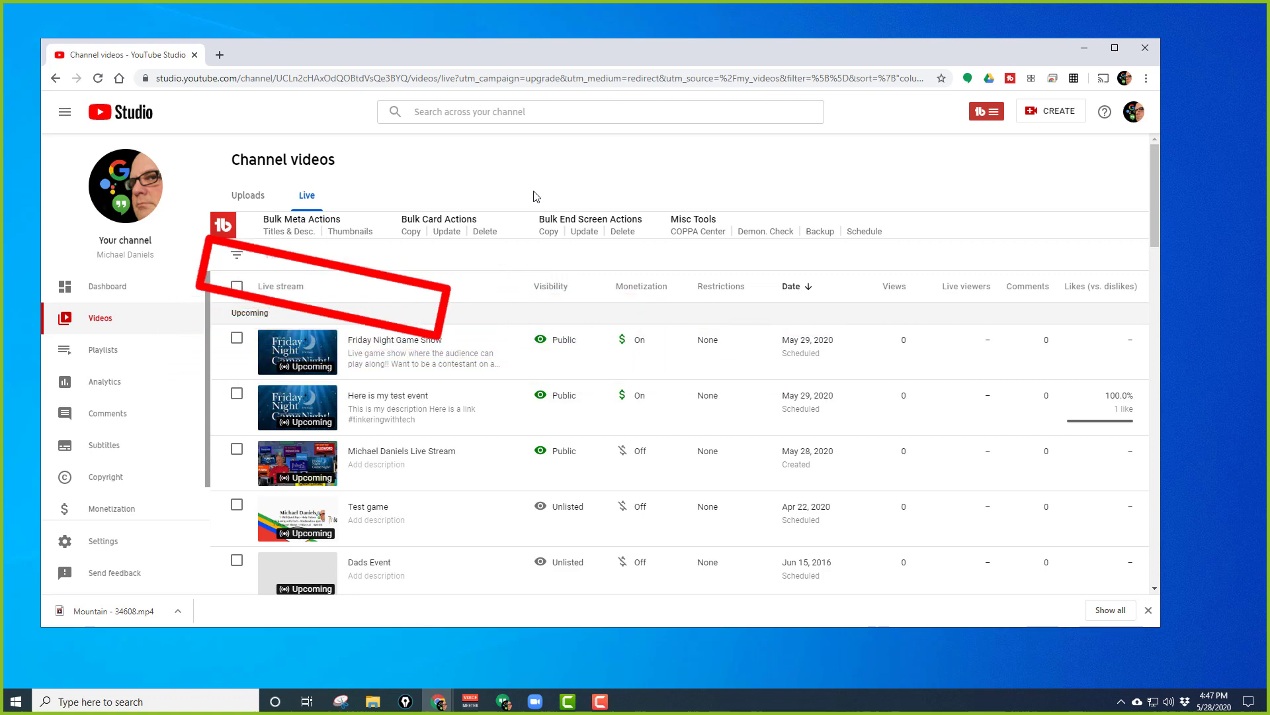
pyautogui.scroll(-5, 536, 196)
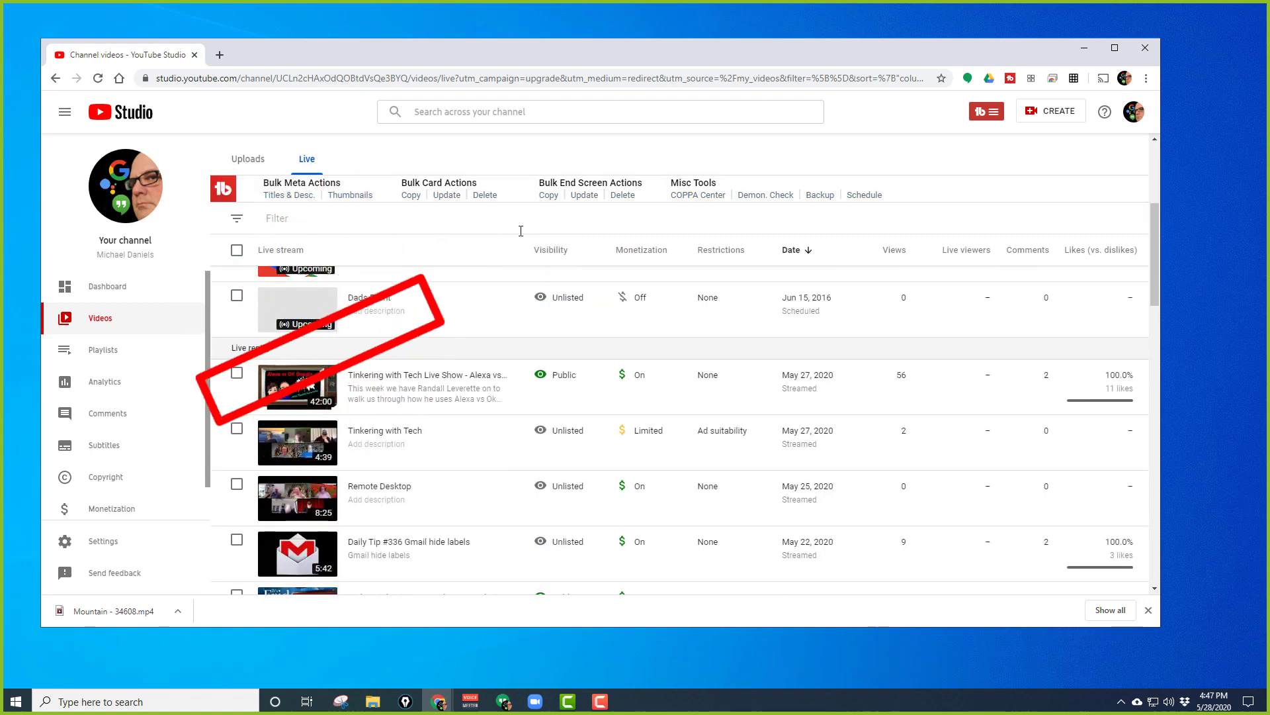
pyautogui.scroll(-8, 510, 271)
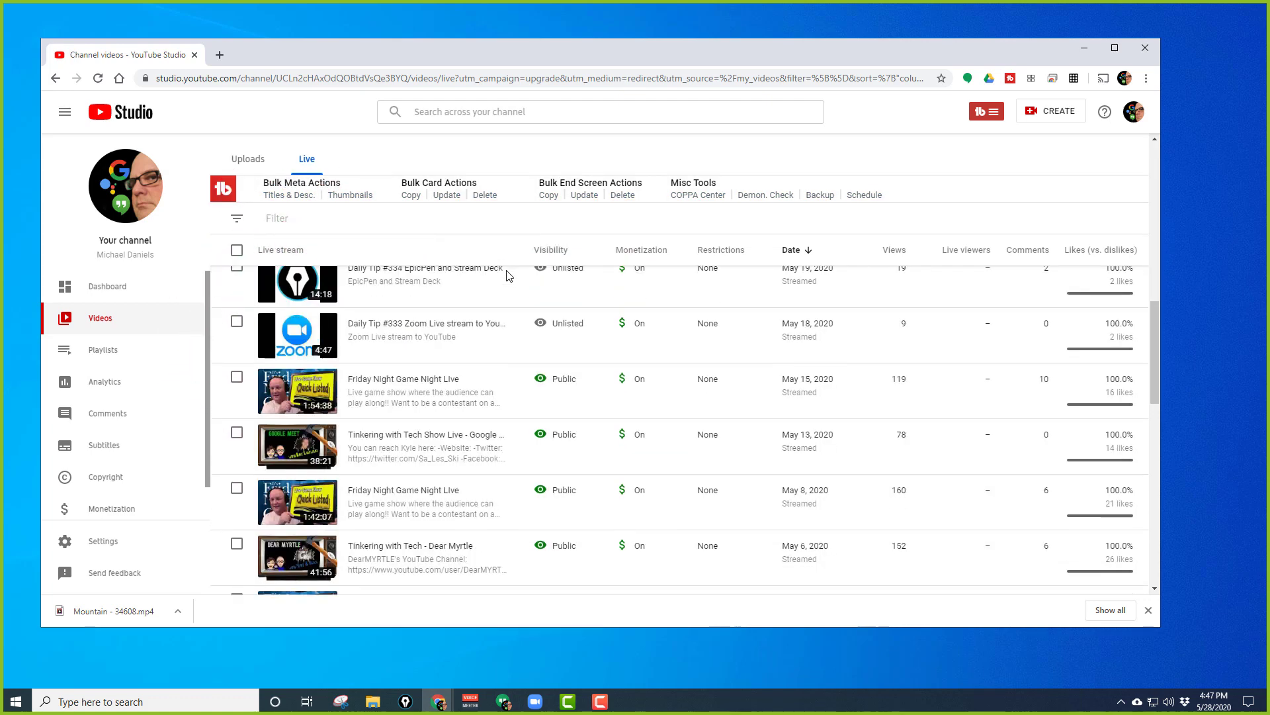
pyautogui.scroll(13, 508, 276)
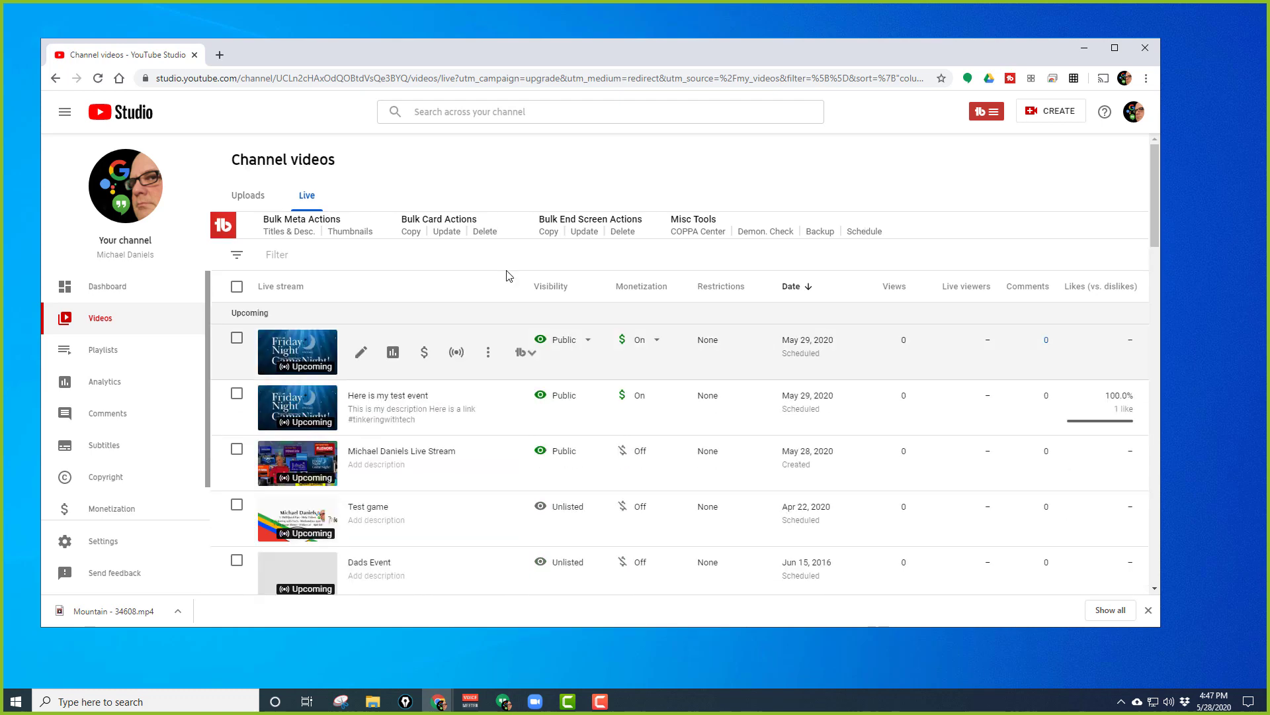